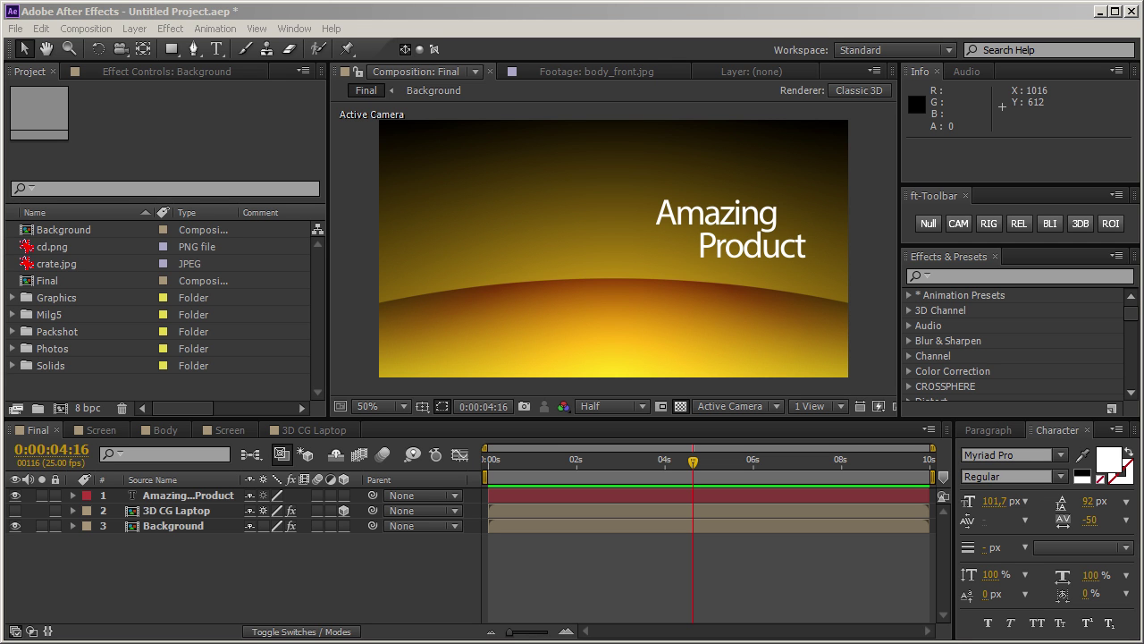
# - Bring the After Effects window into focus
pyautogui.click(395, 606)
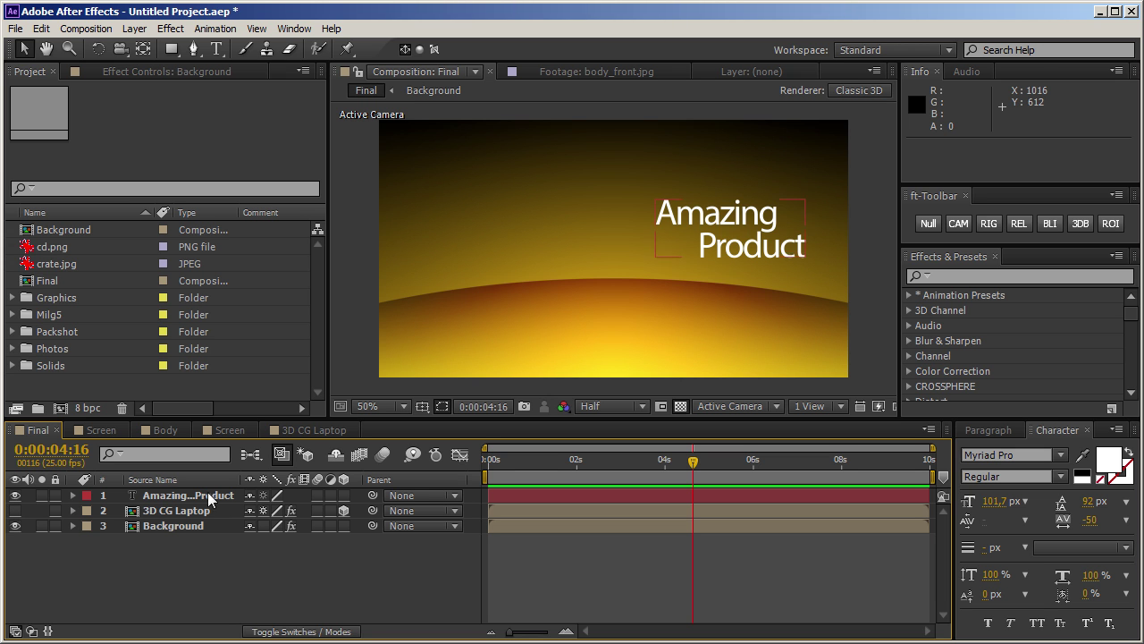
# - Add milg5_front.jpg from the Milg5 folder to the Final composition
pyautogui.click(12, 314)
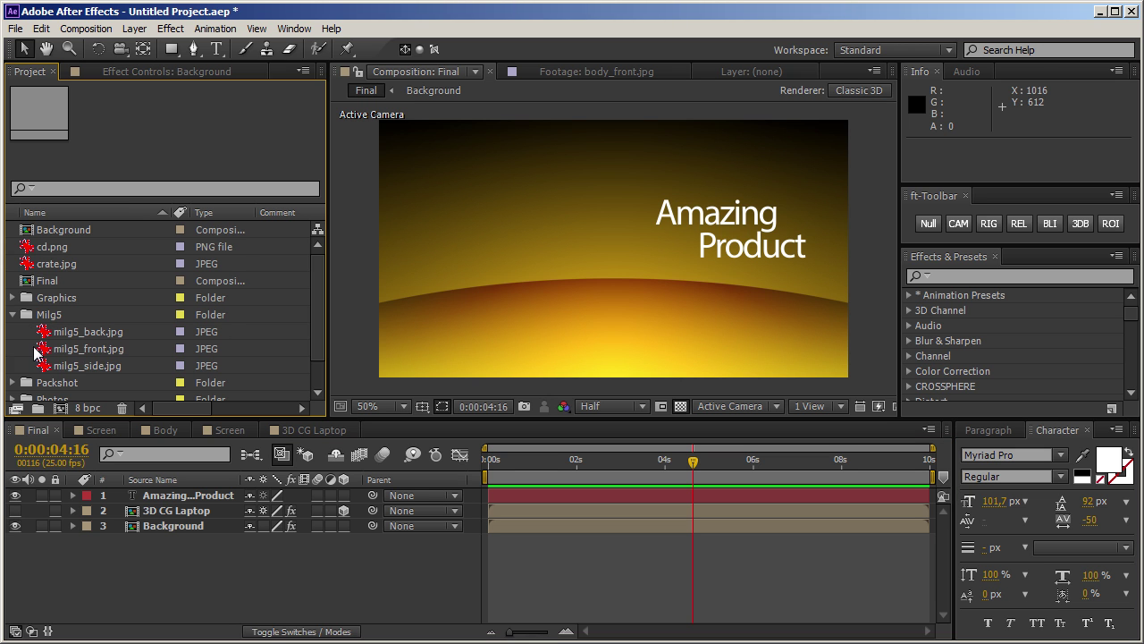
pyautogui.click(98, 367)
pyautogui.press('Up')
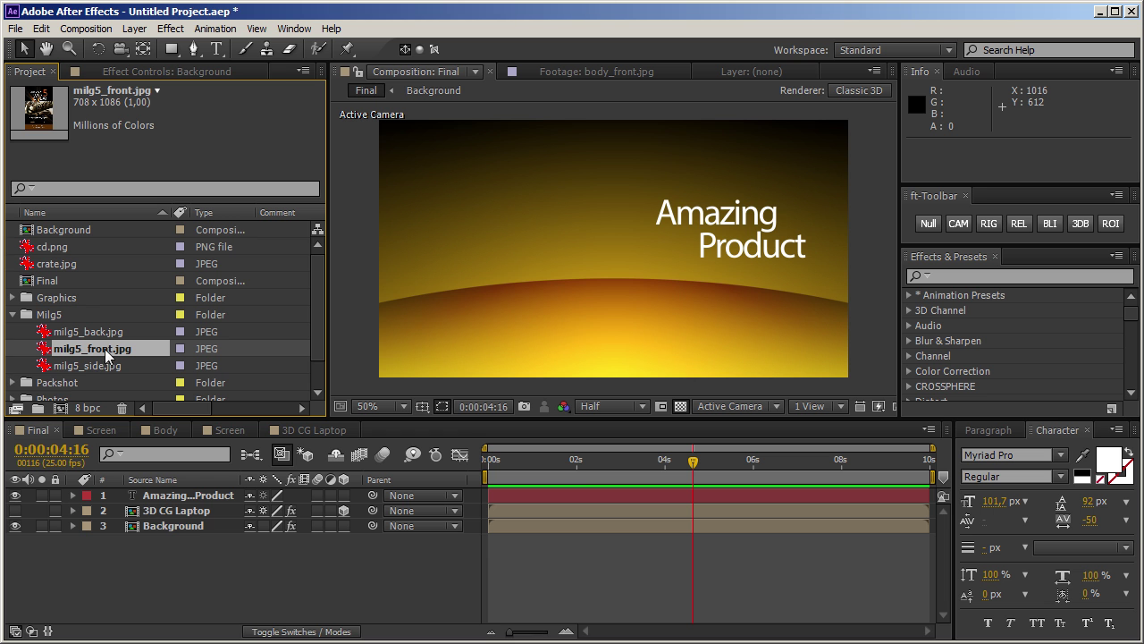
pyautogui.moveTo(104, 349); pyautogui.dragTo(175, 506)
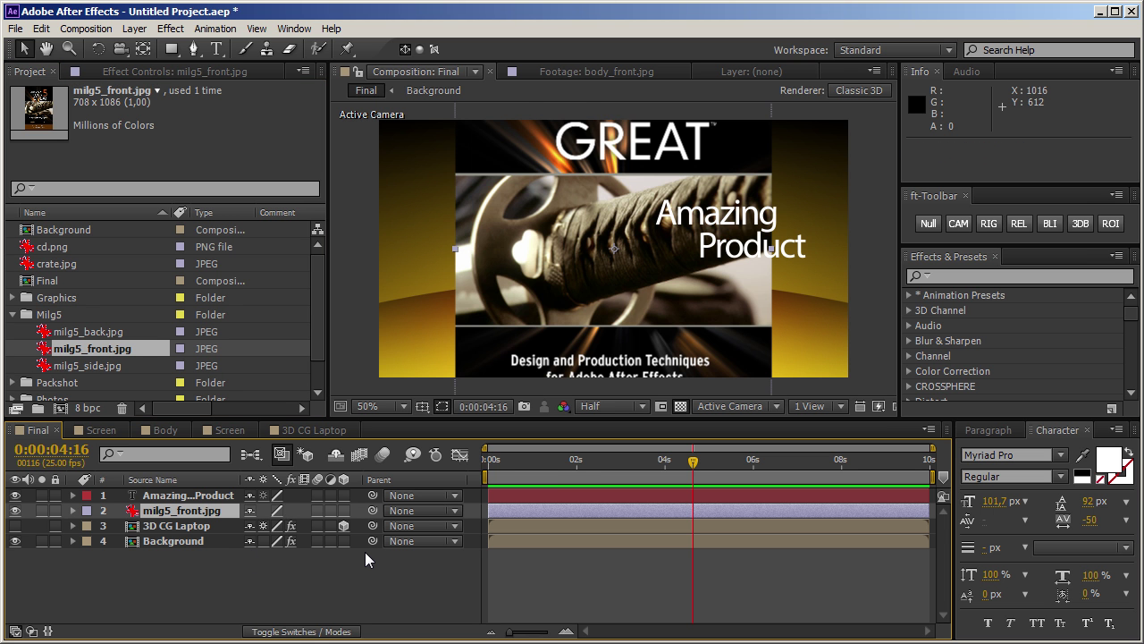
# - Scale the cover to 40%, make it 3D, shift it left, and turn it to 330° on Y
pyautogui.press('ctrl+alt+KP_Subtract')
pyautogui.press('ctrl+alt+KP_Subtract')
pyautogui.press('ctrl+alt+KP_Subtract')
pyautogui.press('ctrl+alt+KP_Subtract')
pyautogui.press('ctrl+alt+KP_Subtract')
pyautogui.press('ctrl+alt+KP_Subtract')
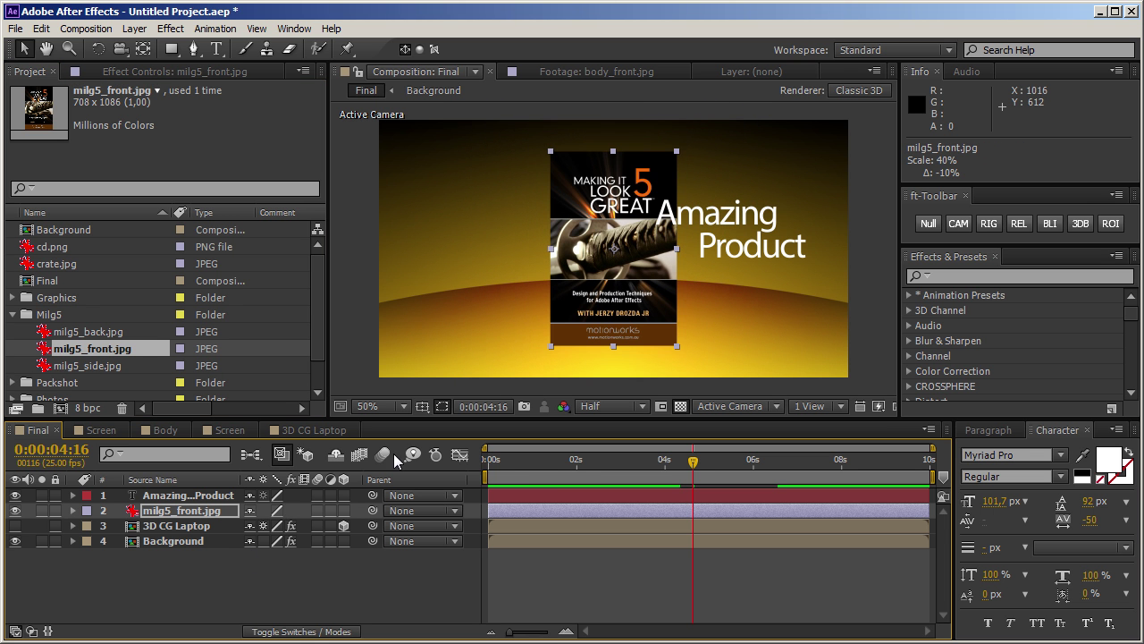
pyautogui.click(344, 511)
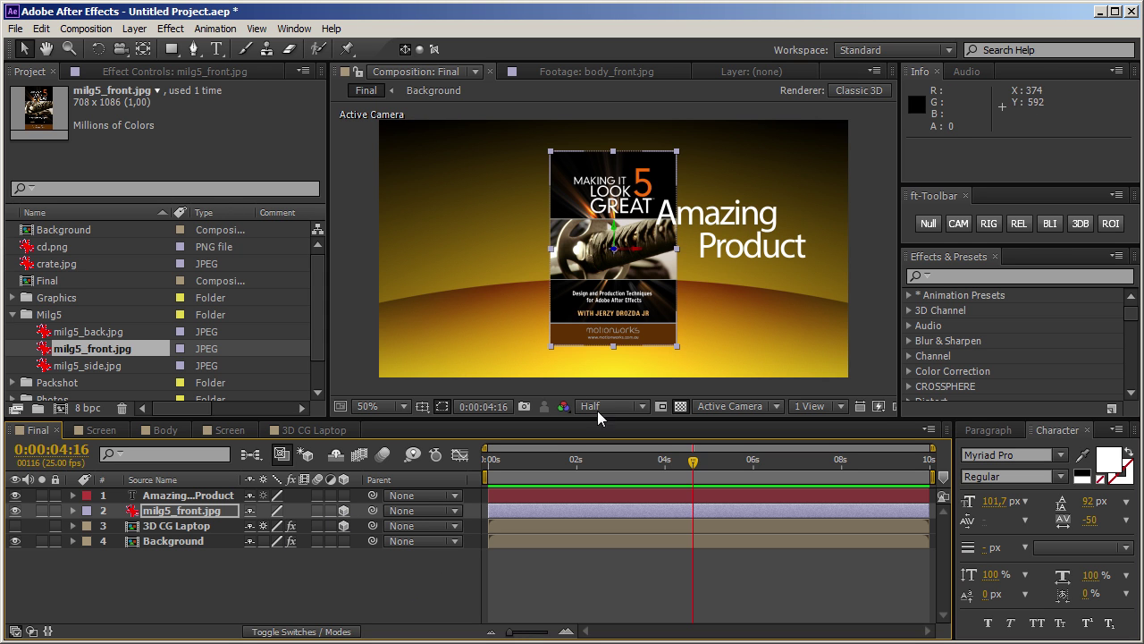
pyautogui.moveTo(642, 258); pyautogui.dragTo(527, 236)
pyautogui.press('w')
pyautogui.click(576, 570)
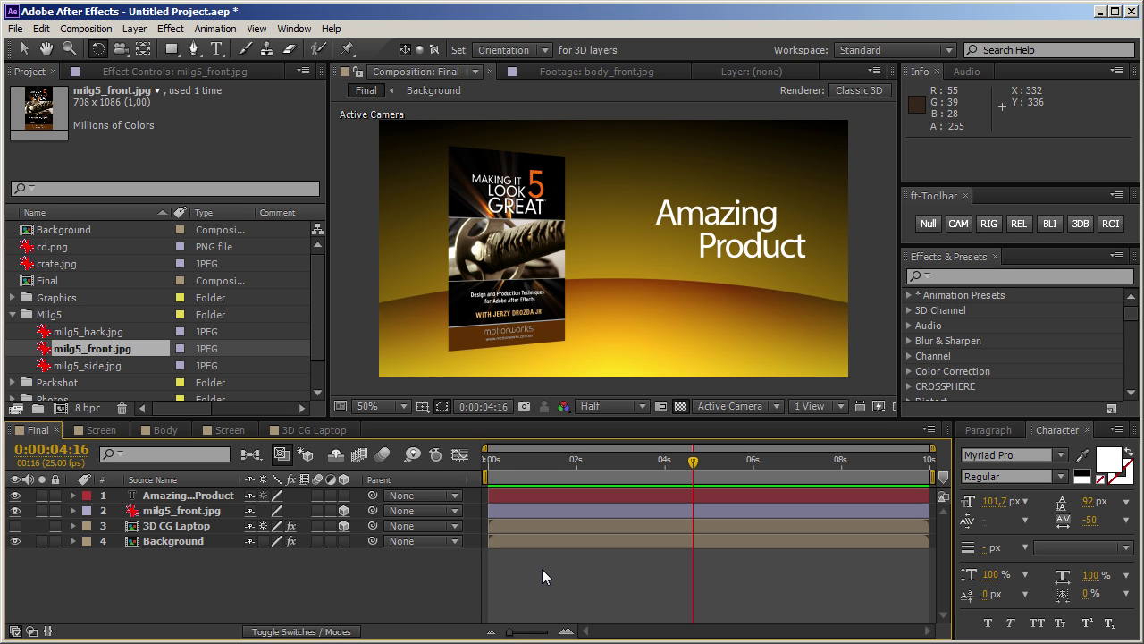
pyautogui.click(231, 515)
# - Pre-compose the cover layer into milg5_front.jpg Comp 1, open that comp, and zoom out
pyautogui.click(220, 510)
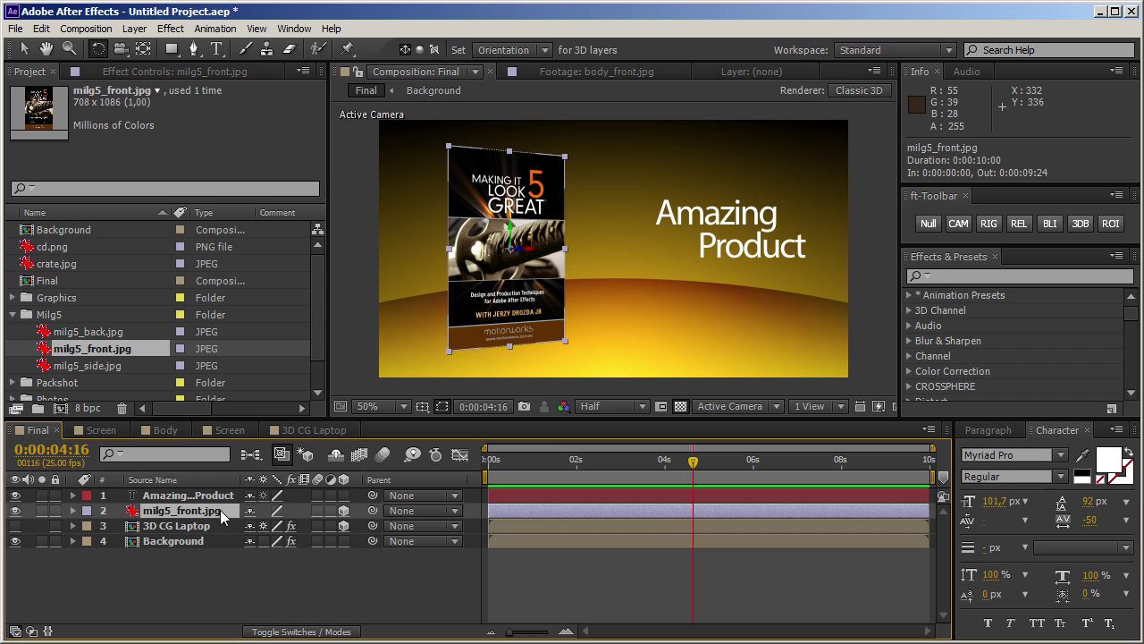
pyautogui.hotkey('ctrl', 'shift', 'c')
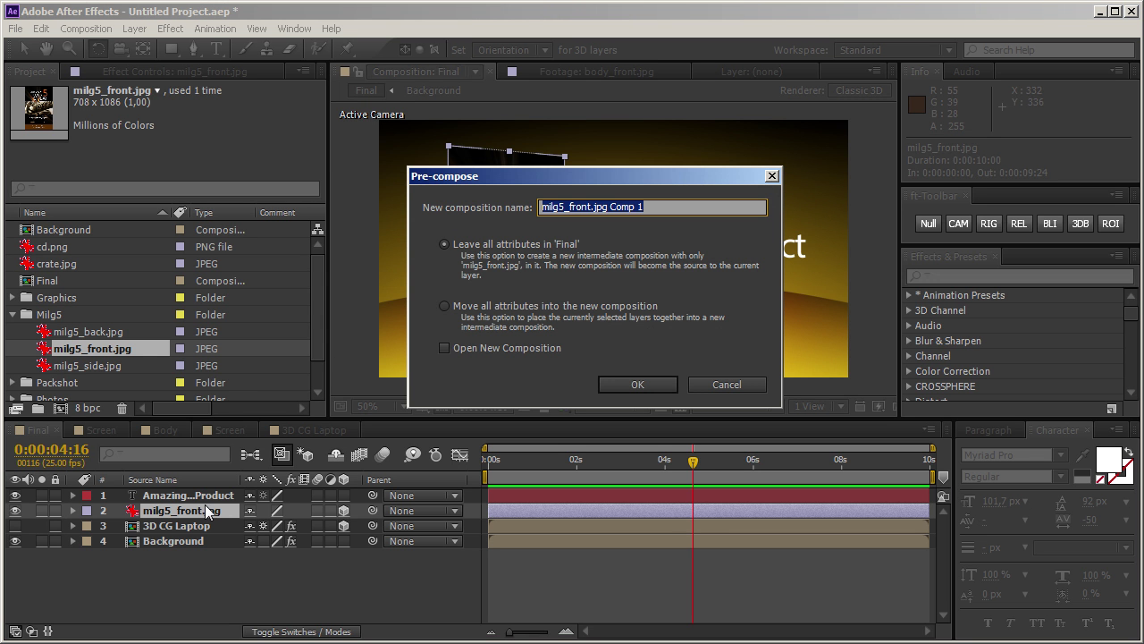
pyautogui.click(637, 384)
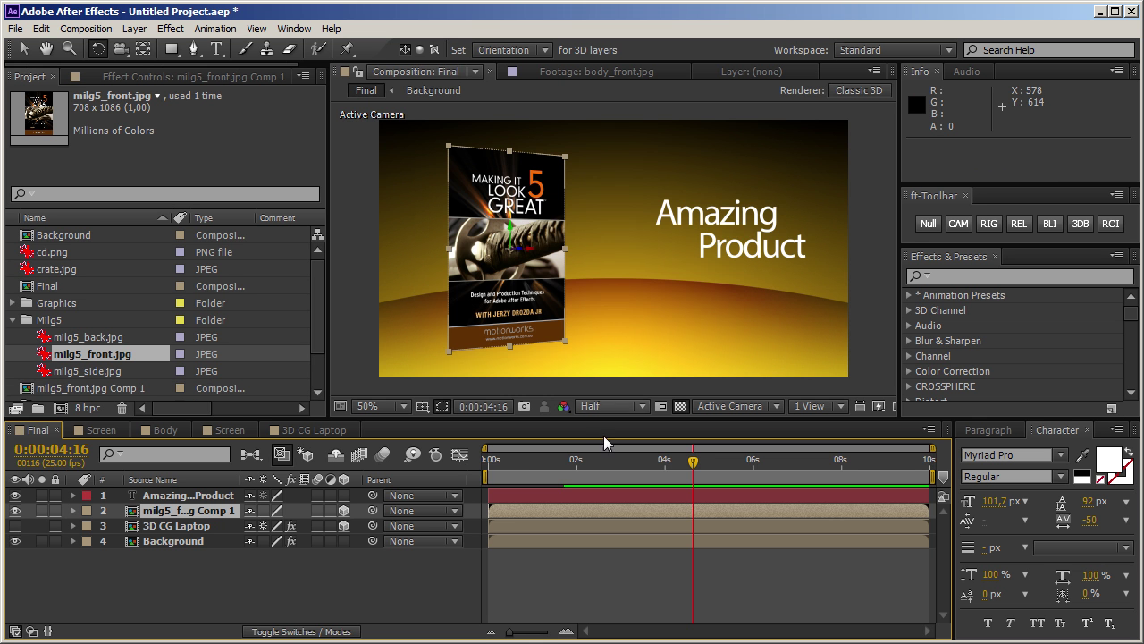
pyautogui.doubleClick(135, 511)
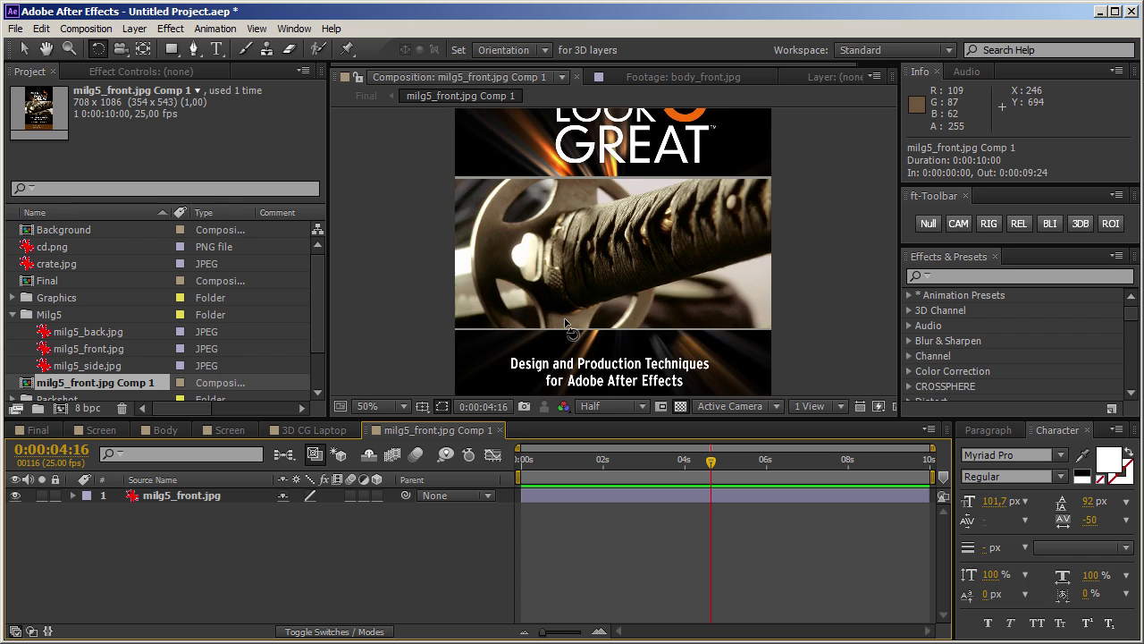
pyautogui.press(',')
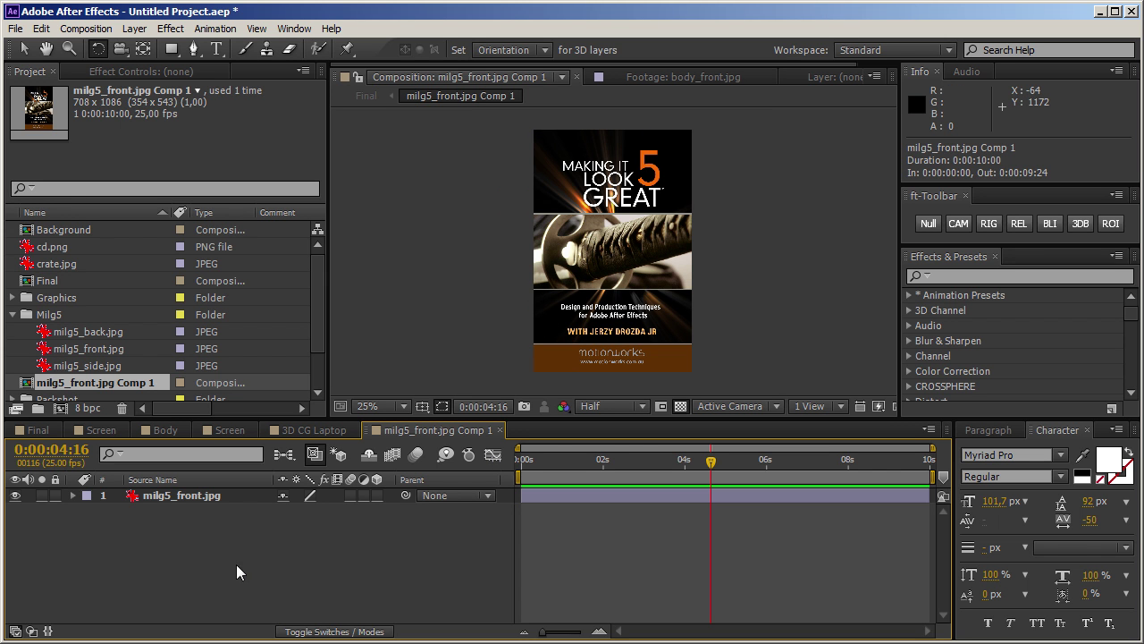
# - Select the milg5_front.jpg cover layer inside milg5_front.jpg Comp 1
pyautogui.click(217, 498)
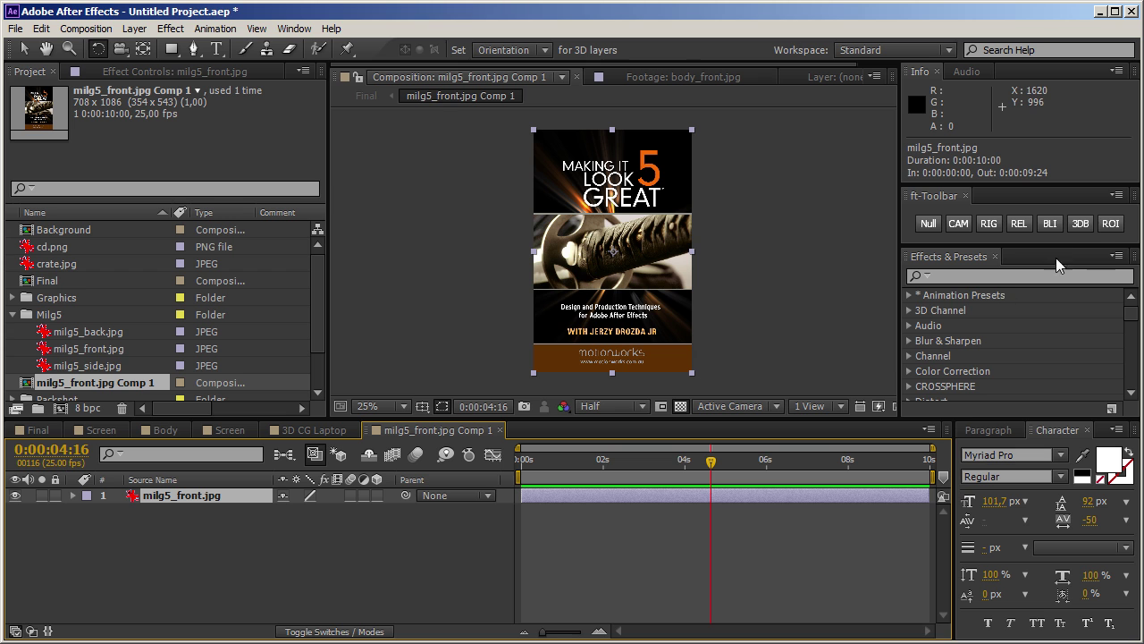
# - Run the 3DB box script with depth 100, then return to the Final composition
pyautogui.click(1081, 226)
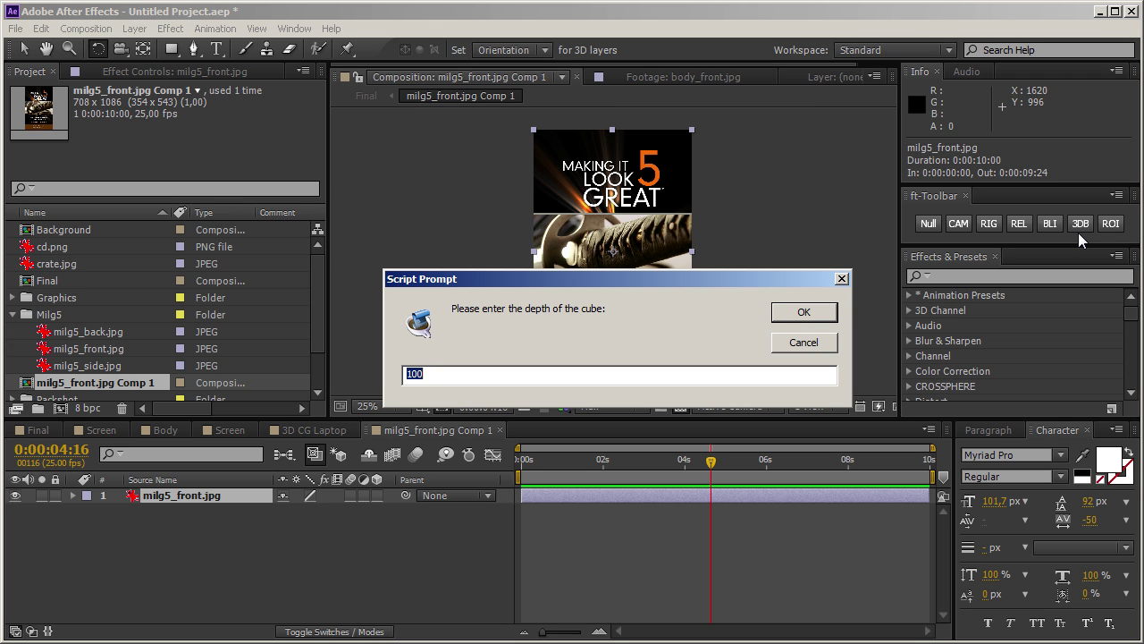
pyautogui.press('Return')
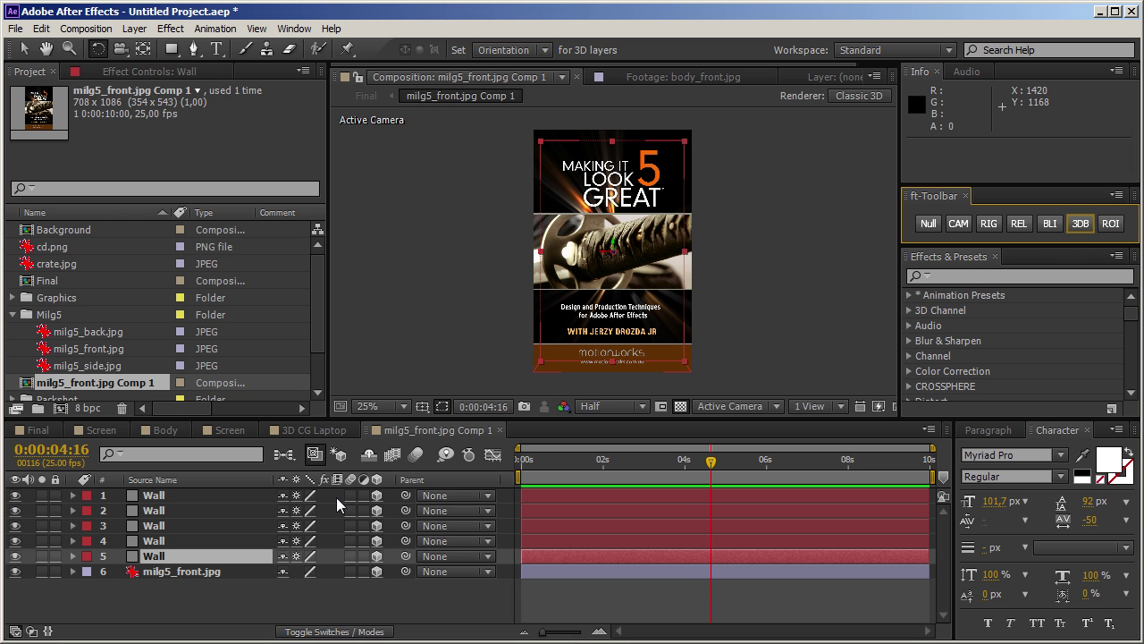
pyautogui.click(38, 430)
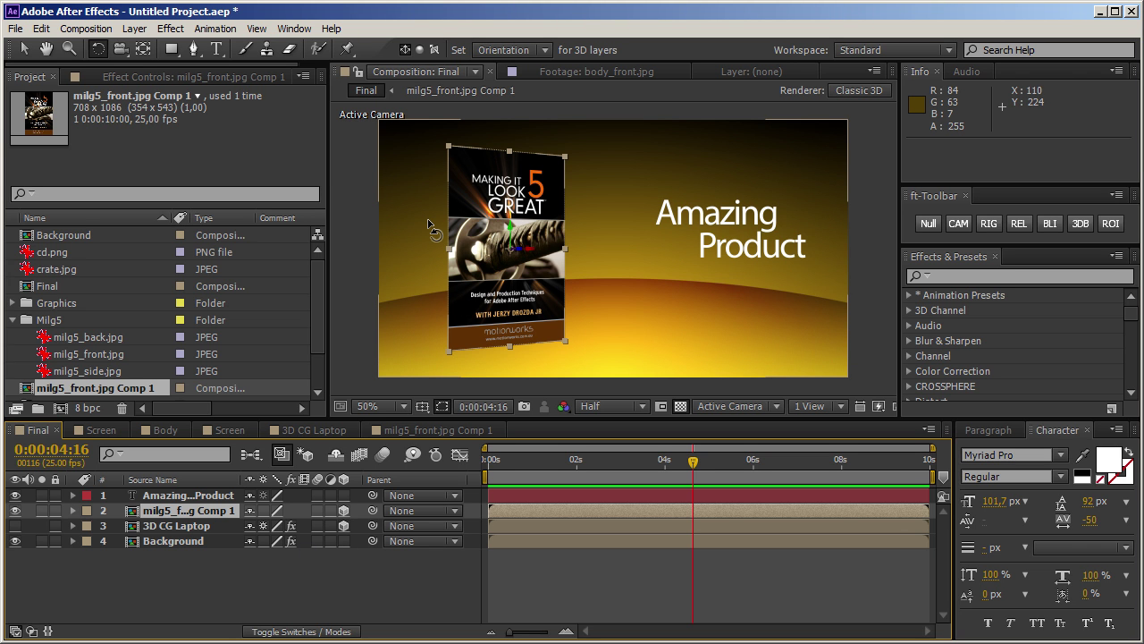
# - Enable Collapse Transformations on the cover comp layer and rotate it to reveal its grey side
pyautogui.click(264, 511)
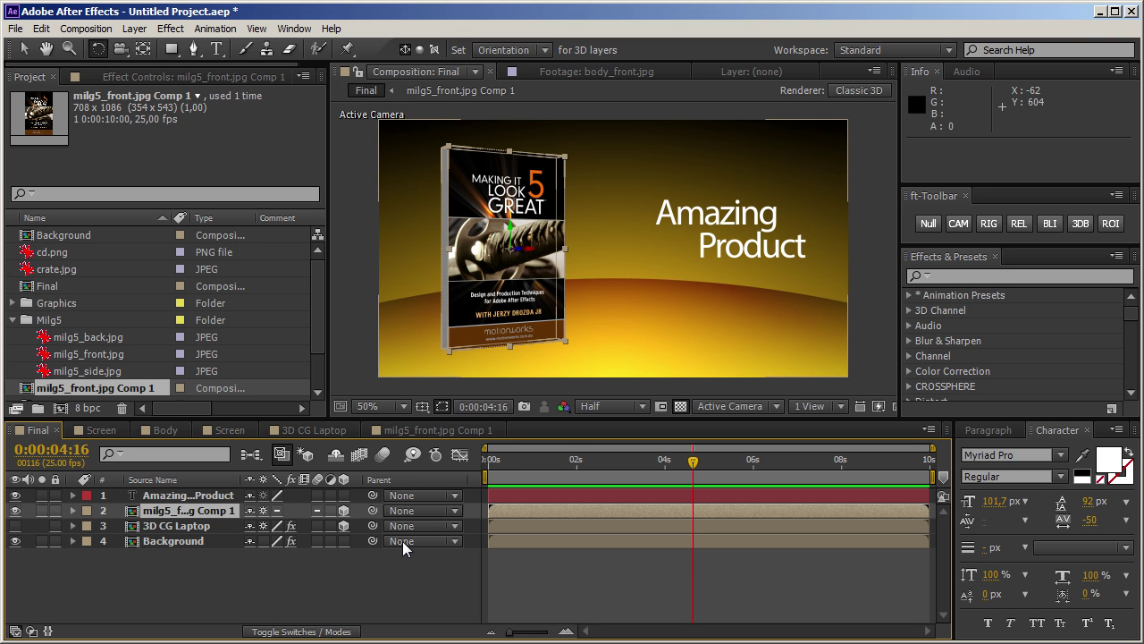
pyautogui.moveTo(537, 237); pyautogui.dragTo(514, 250)
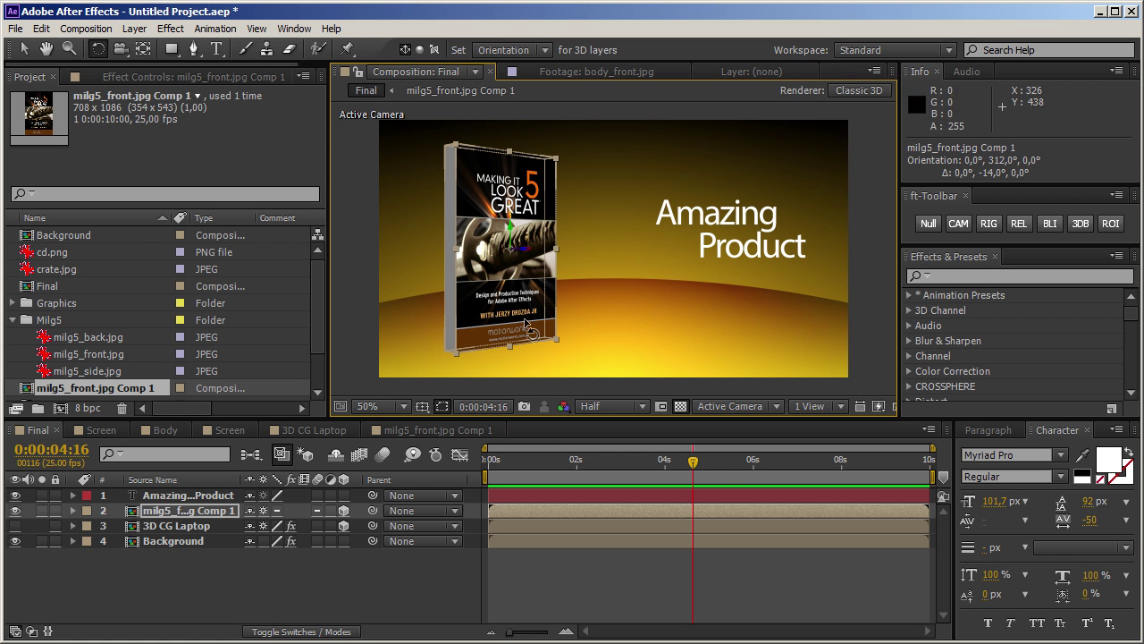
pyautogui.click(367, 578)
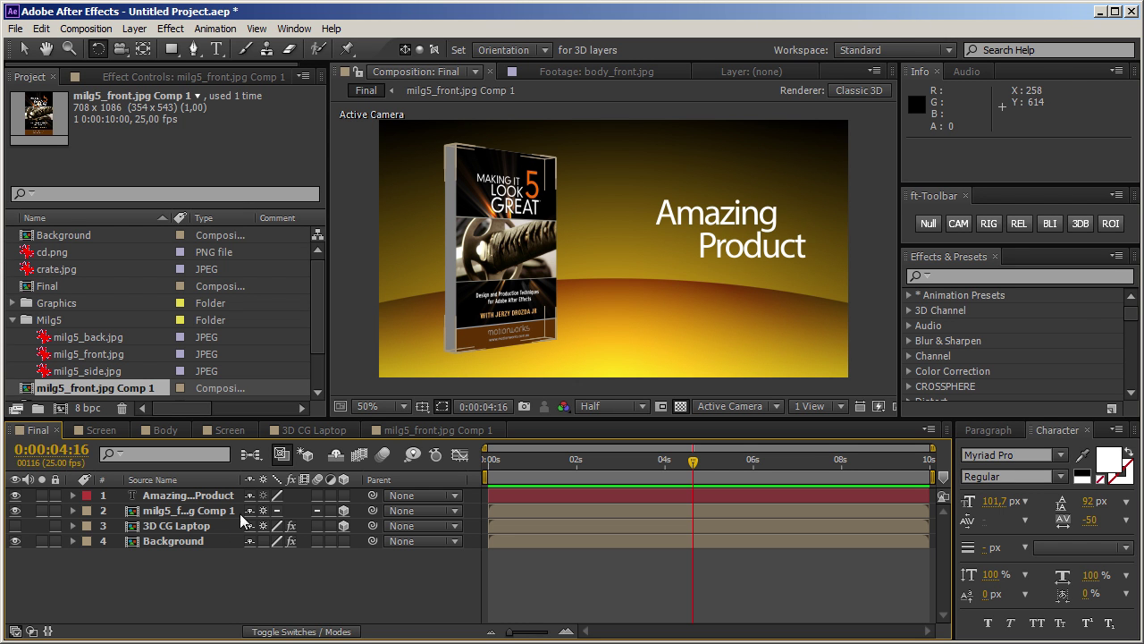
pyautogui.click(432, 431)
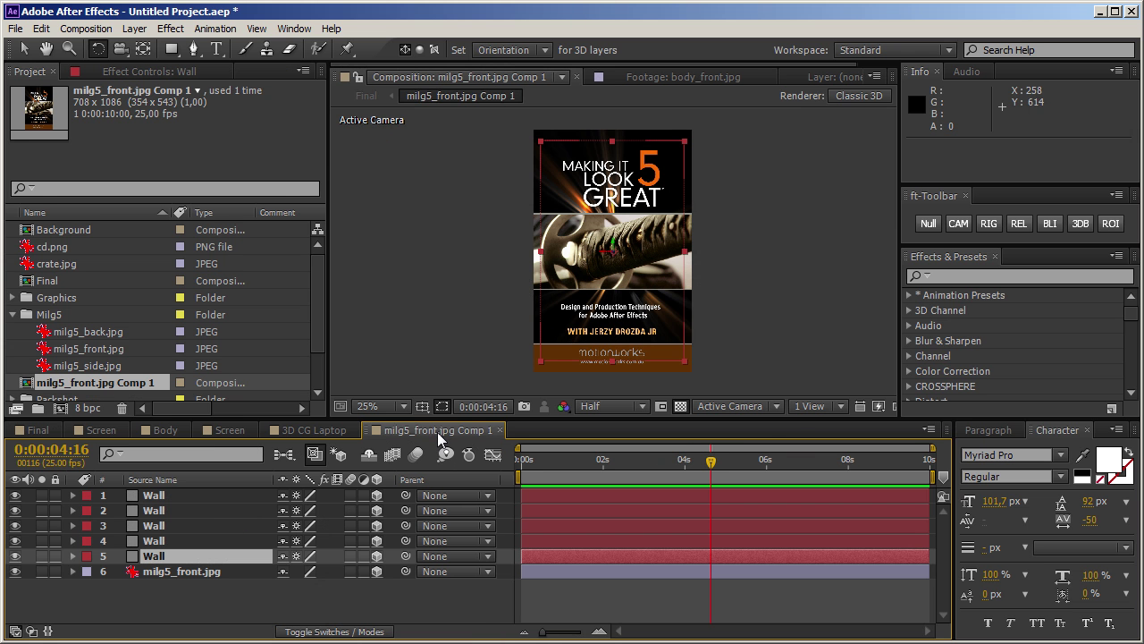
# - Switch to a 3D perspective view and apply the Ramp effect to the first Wall layer
pyautogui.click(801, 406)
pyautogui.click(768, 407)
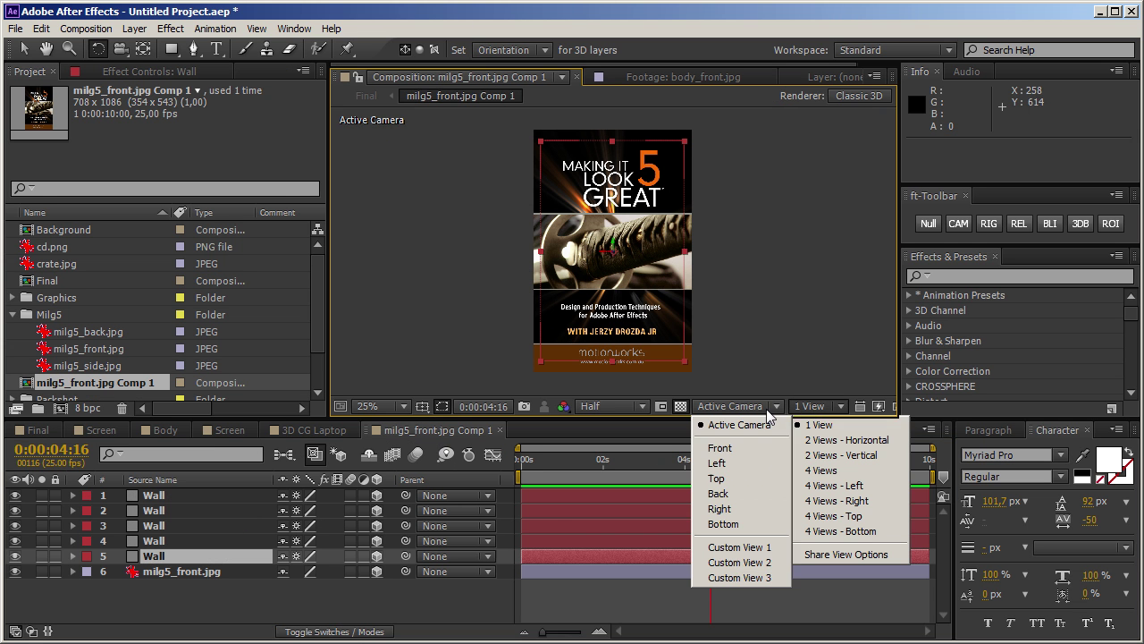
pyautogui.click(741, 547)
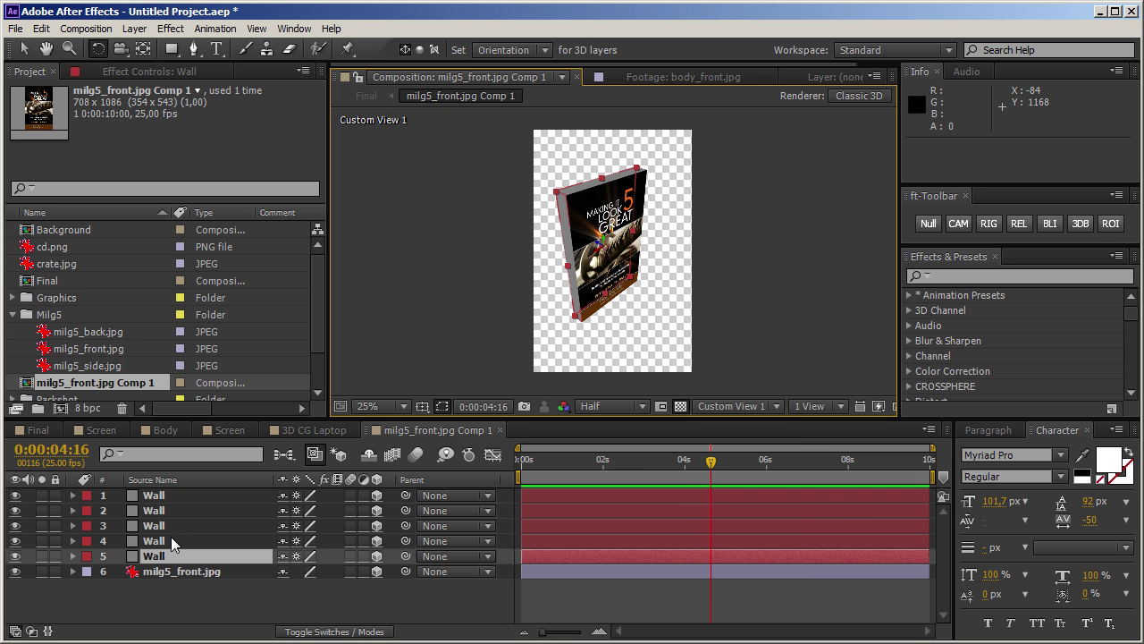
pyautogui.press('F3')
pyautogui.click(955, 278)
pyautogui.write('ramp')
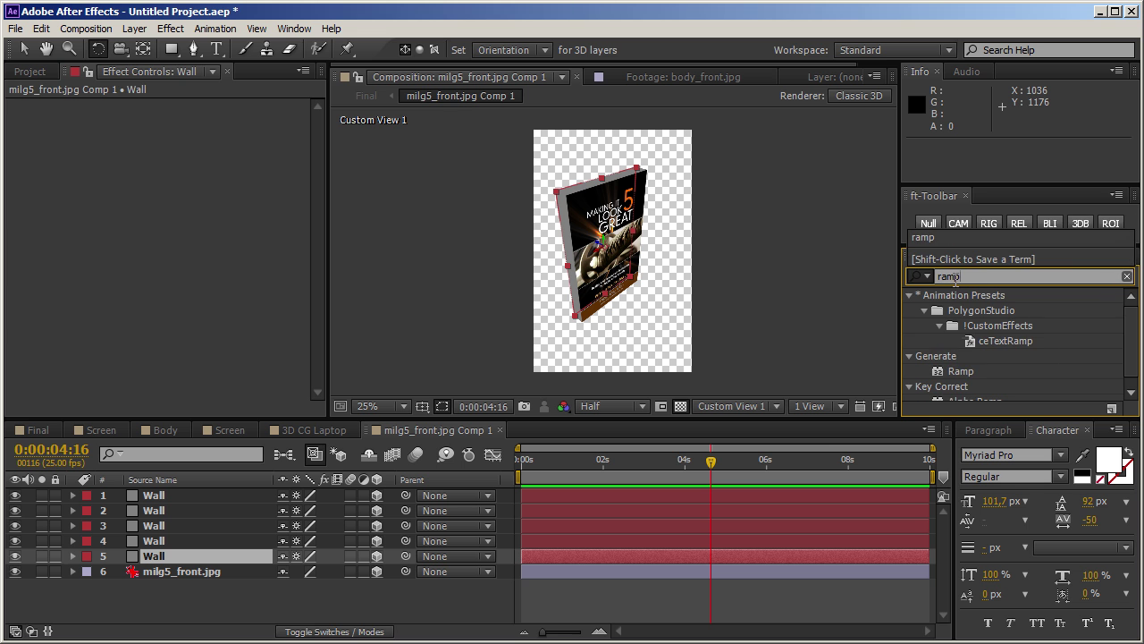
pyautogui.click(952, 371)
pyautogui.moveTo(954, 376); pyautogui.dragTo(215, 493)
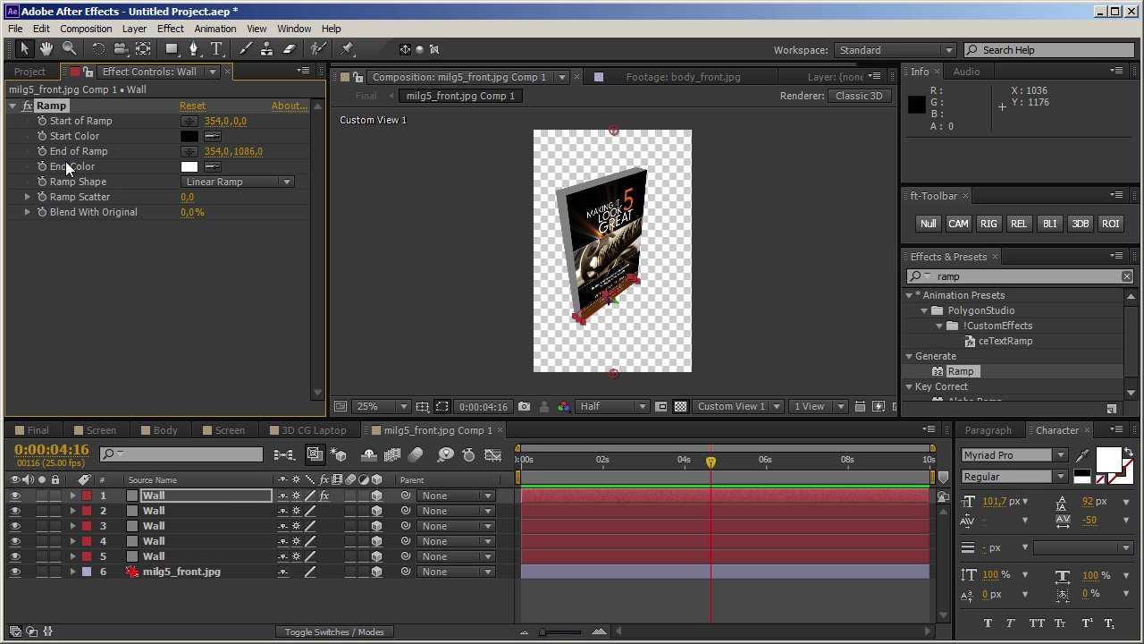
# - Copy the Ramp effect onto the remaining Wall layers
pyautogui.hotkey('ctrl', 'c')
pyautogui.click(165, 511)
pyautogui.keyDown('shift'); pyautogui.click(165, 554); pyautogui.keyUp('shift')
pyautogui.hotkey('ctrl', 'v')
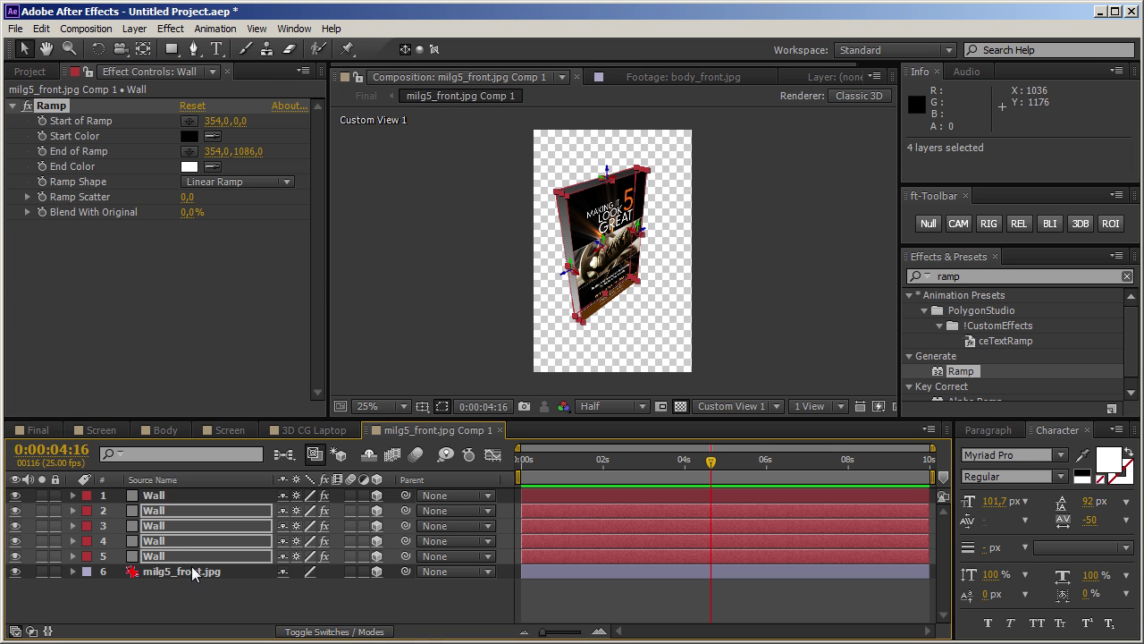
pyautogui.click(410, 610)
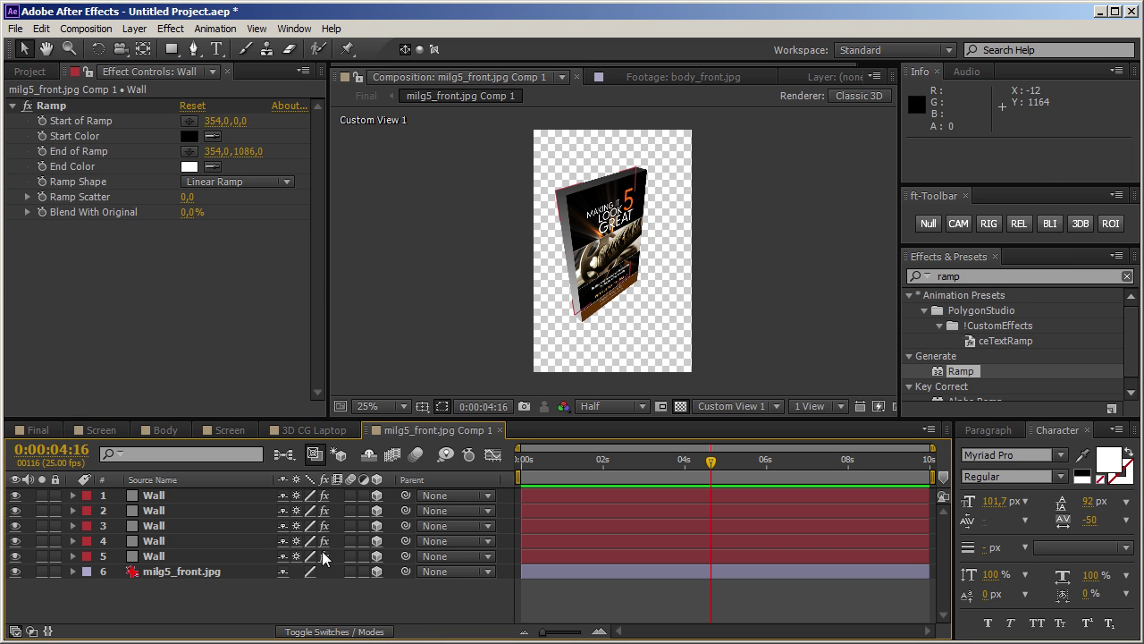
# - In Final, rotate the book comp layer to 318° on its Y axis
pyautogui.click(36, 430)
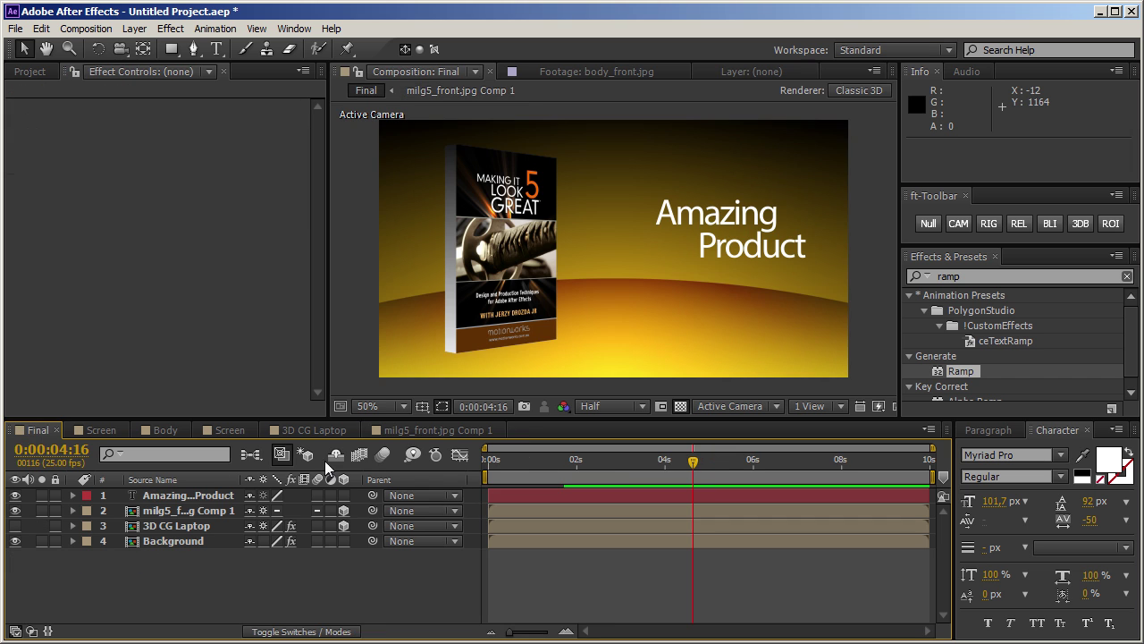
pyautogui.click(225, 500)
pyautogui.click(219, 510)
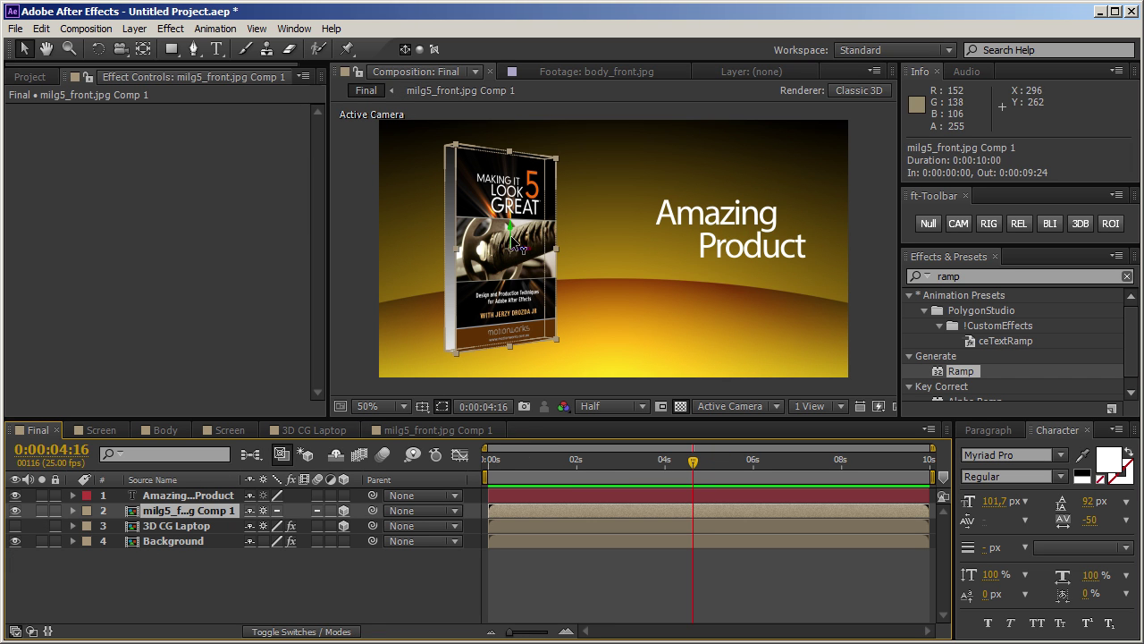
pyautogui.press('w')
pyautogui.moveTo(509, 235); pyautogui.dragTo(490, 347)
pyautogui.click(447, 430)
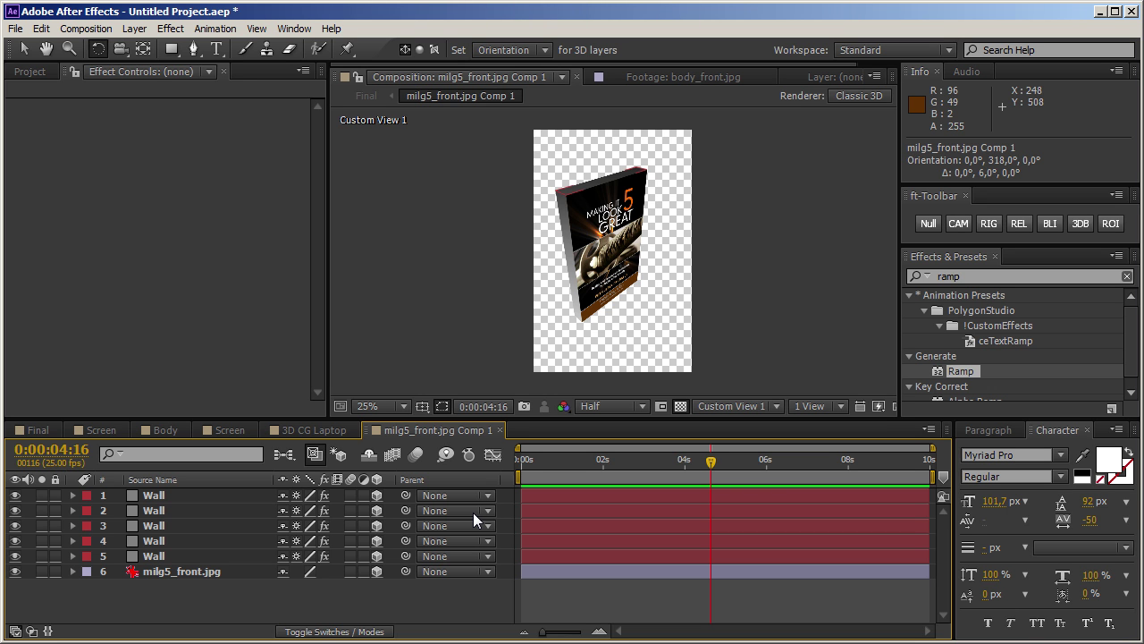
# - Undo the pasted Ramp and delete the Ramp effect from the first Wall layer
pyautogui.click(186, 554)
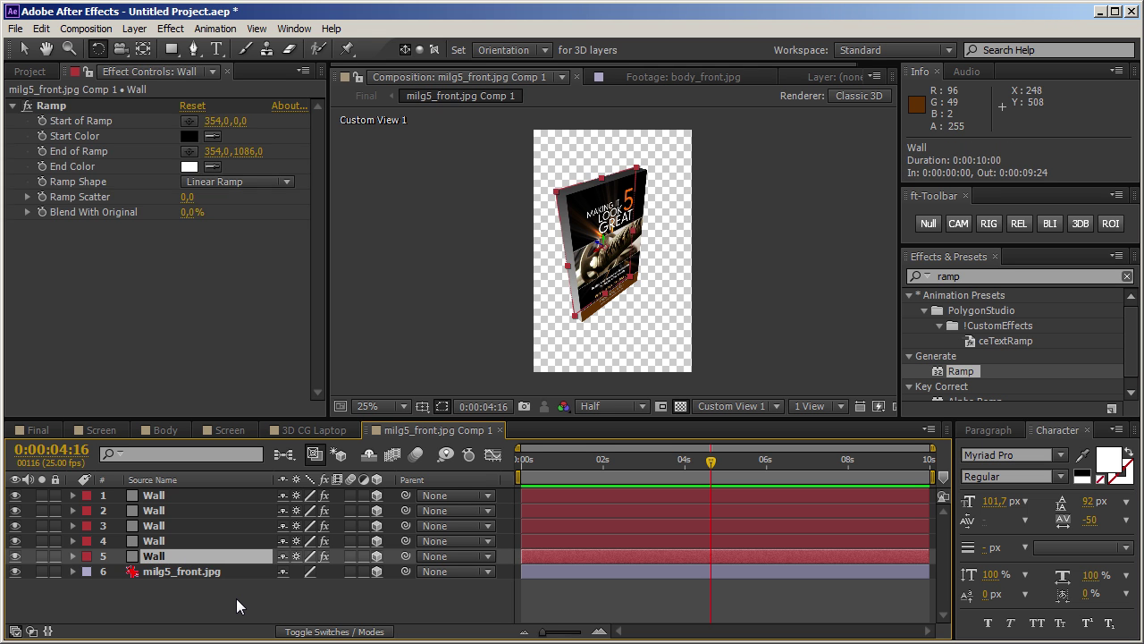
pyautogui.hotkey('ctrl', 'z')
pyautogui.hotkey('ctrl', 'z')
pyautogui.click(180, 497)
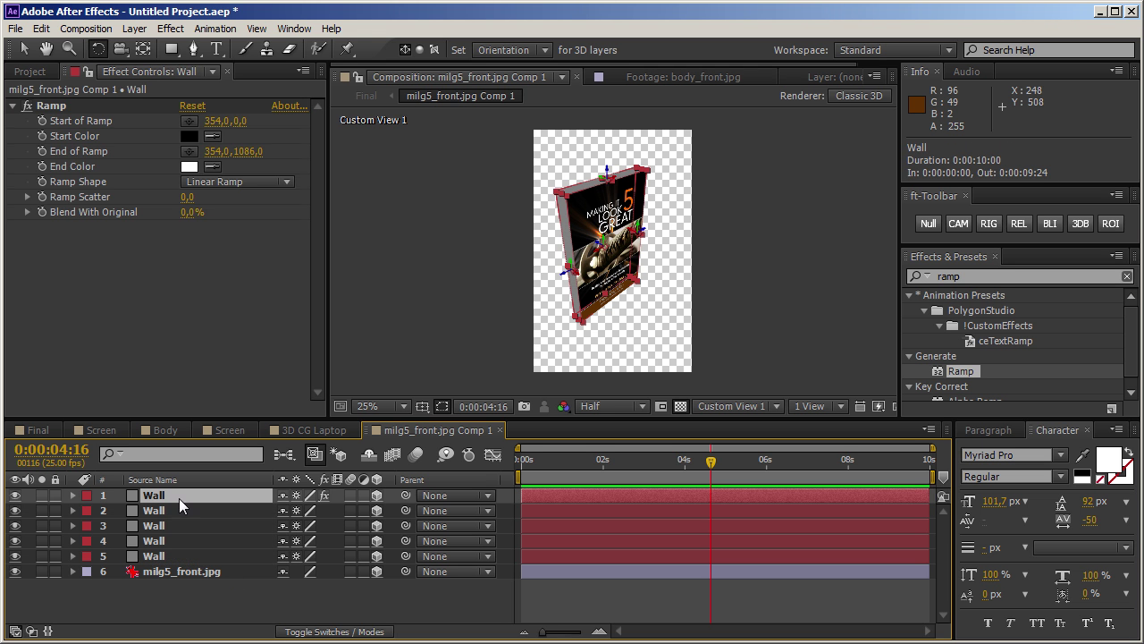
pyautogui.click(59, 108)
pyautogui.press('Delete')
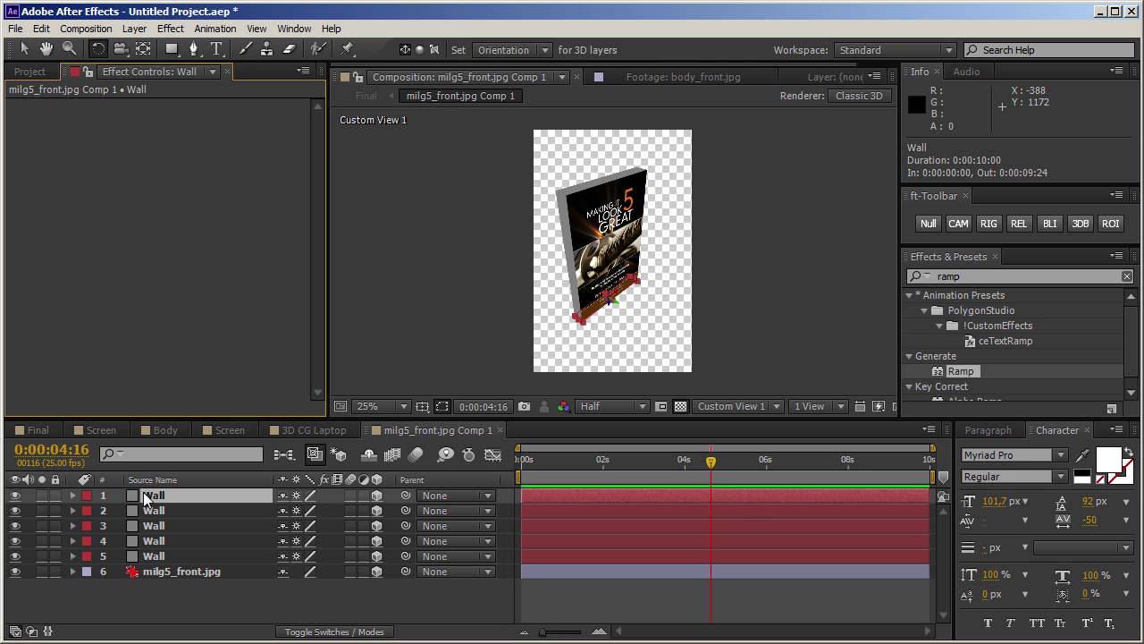
# - Set all five Wall solids to dark grey 171717 with Affect all layers enabled
pyautogui.hotkey('ctrl', 'shift', 'y')
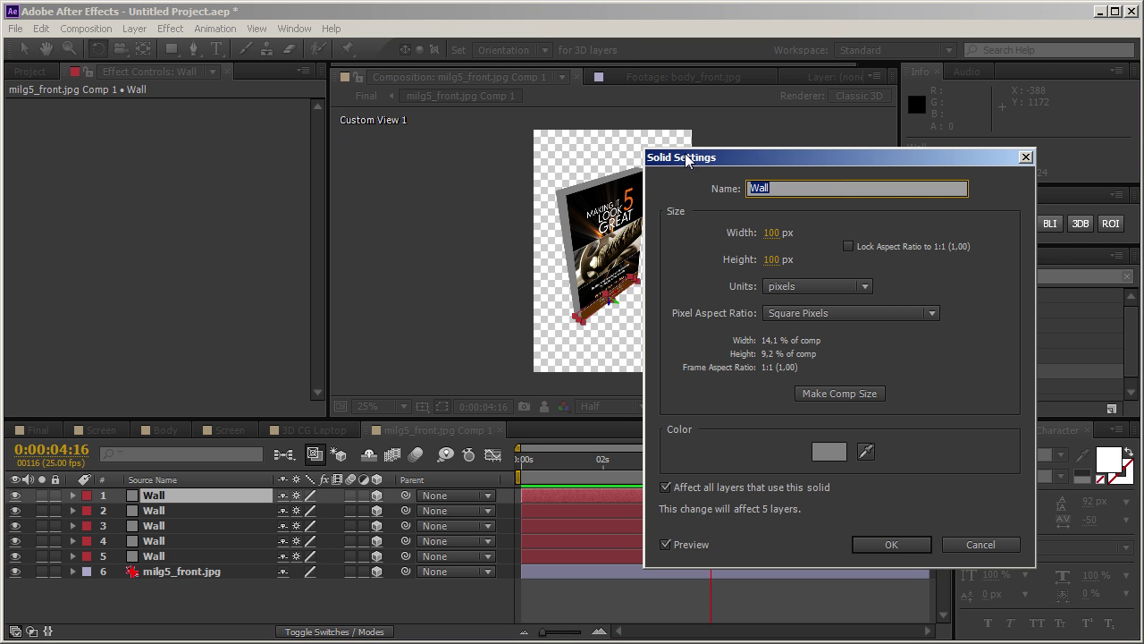
pyautogui.moveTo(690, 158); pyautogui.dragTo(519, 154)
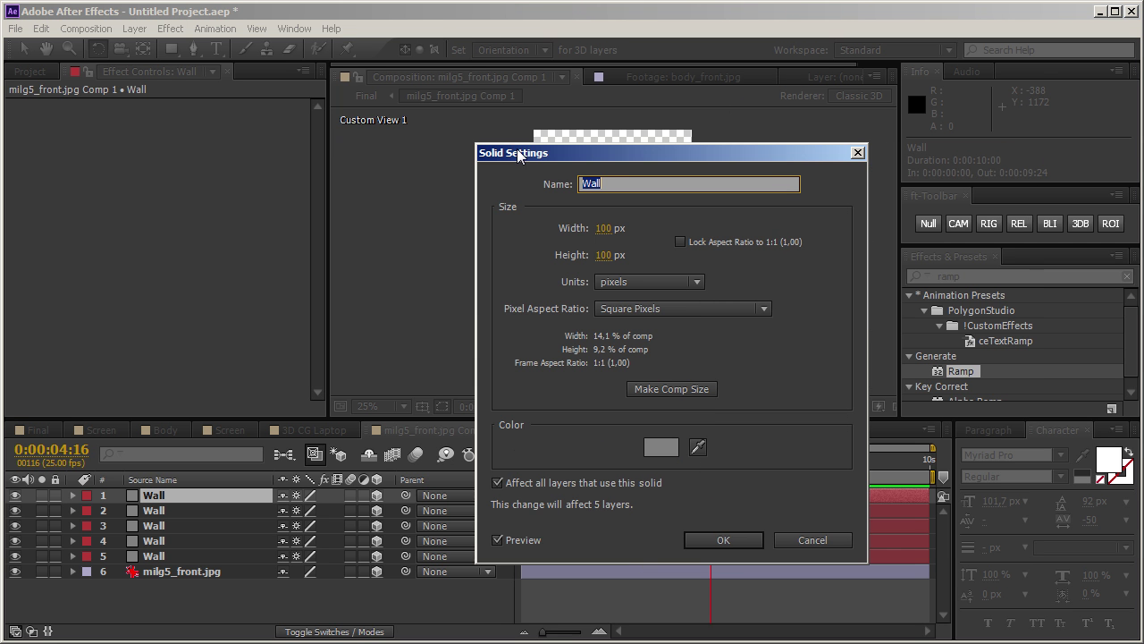
pyautogui.click(498, 484)
pyautogui.click(498, 483)
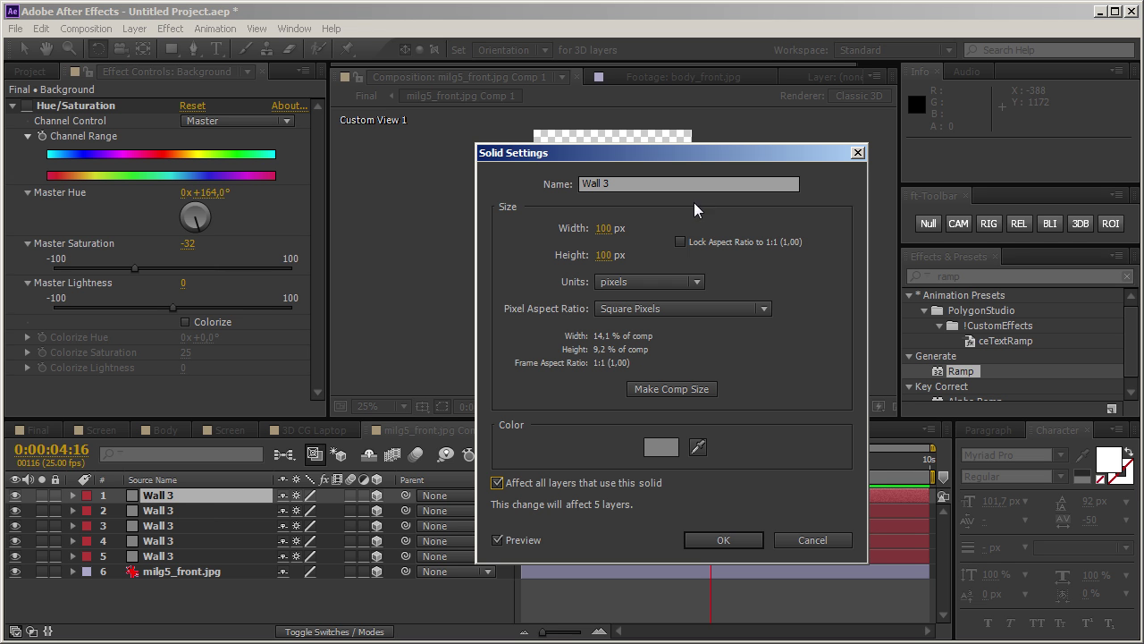
pyautogui.moveTo(701, 158); pyautogui.dragTo(324, 167)
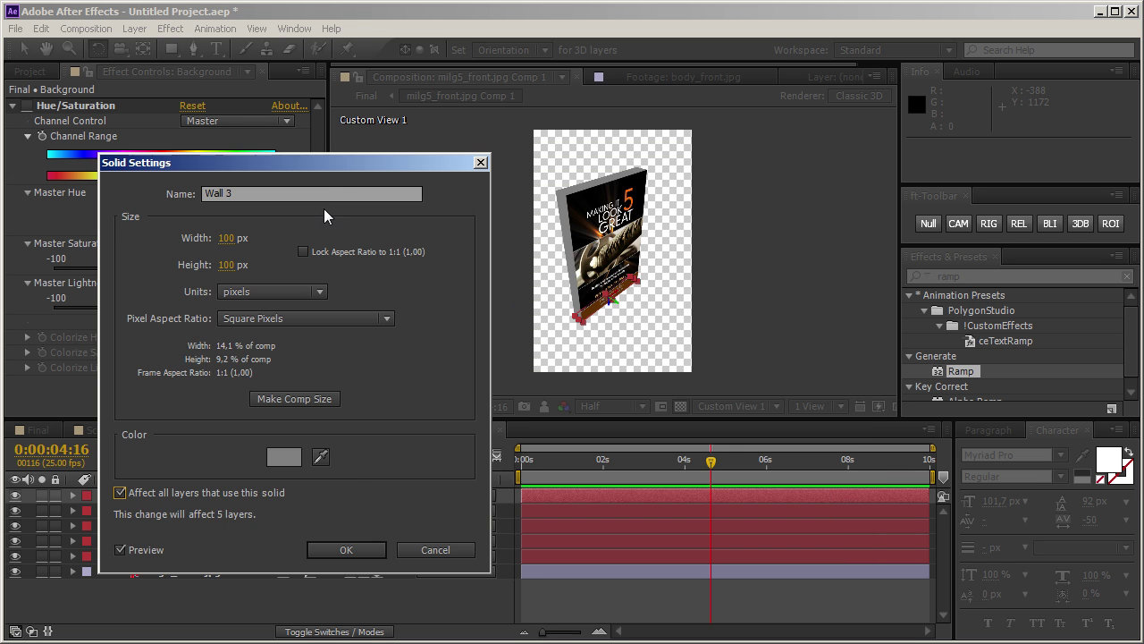
pyautogui.click(321, 457)
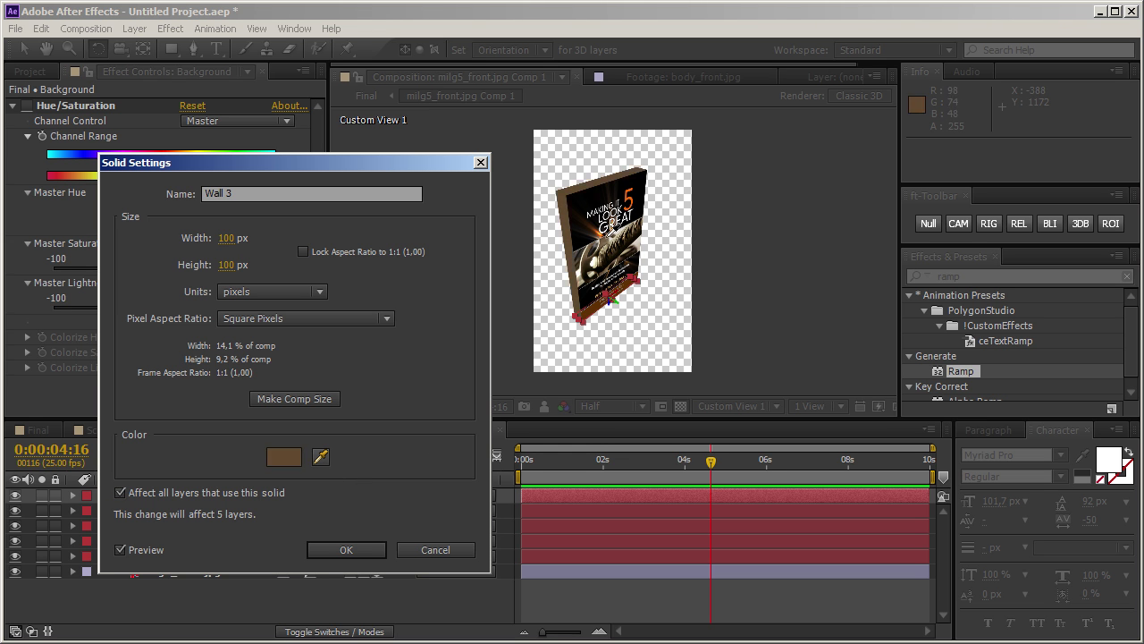
pyautogui.click(610, 244)
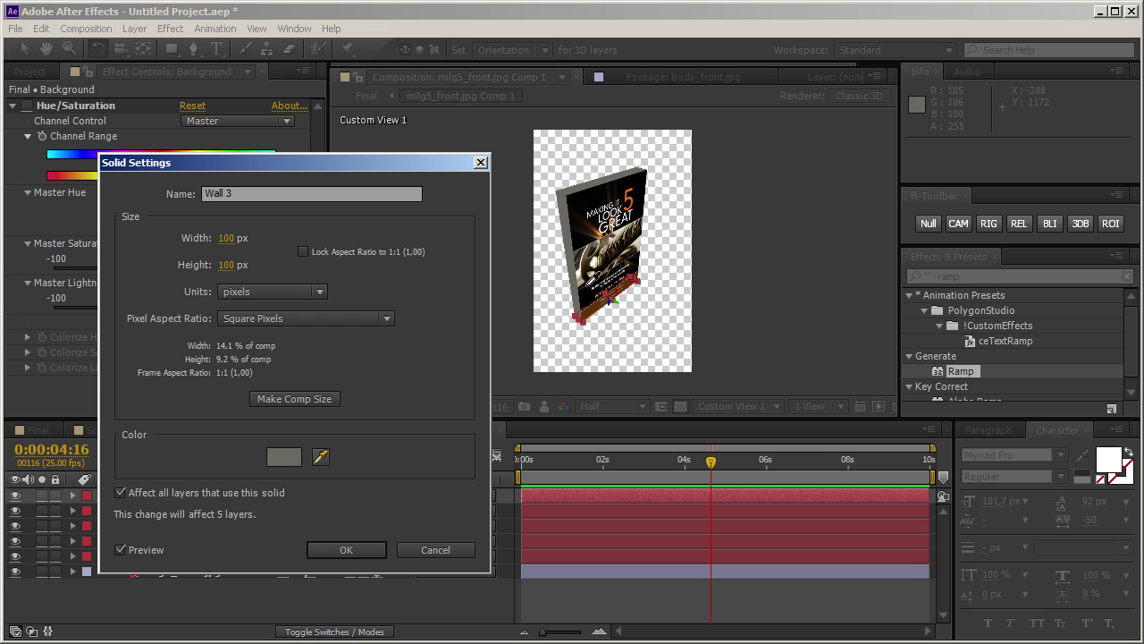
pyautogui.click(581, 210)
pyautogui.click(282, 465)
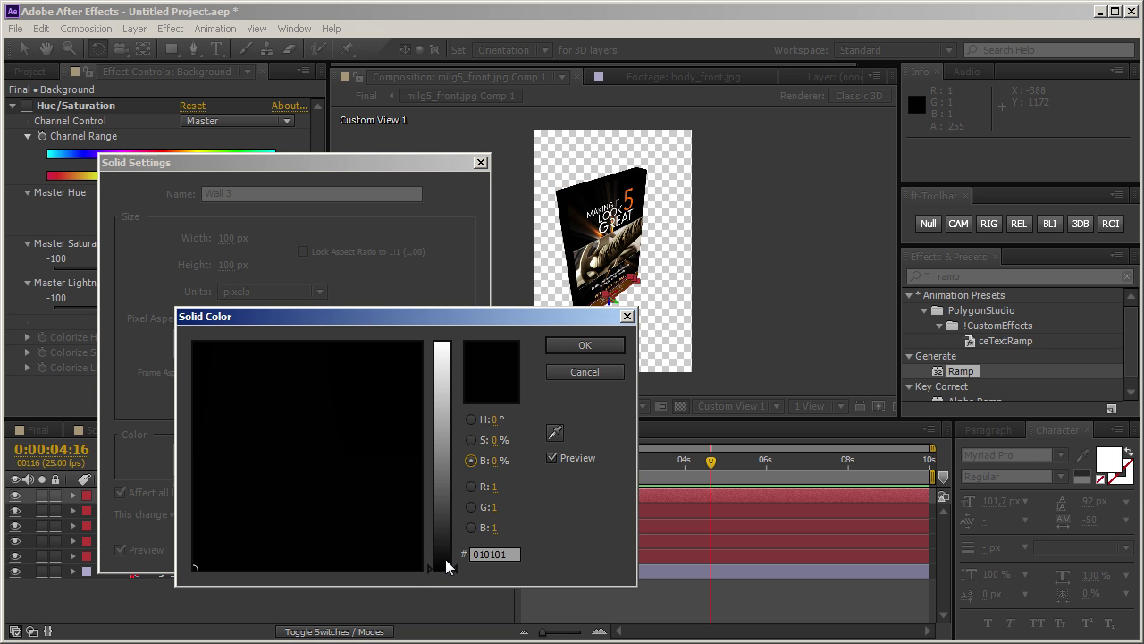
pyautogui.moveTo(445, 559); pyautogui.dragTo(444, 549)
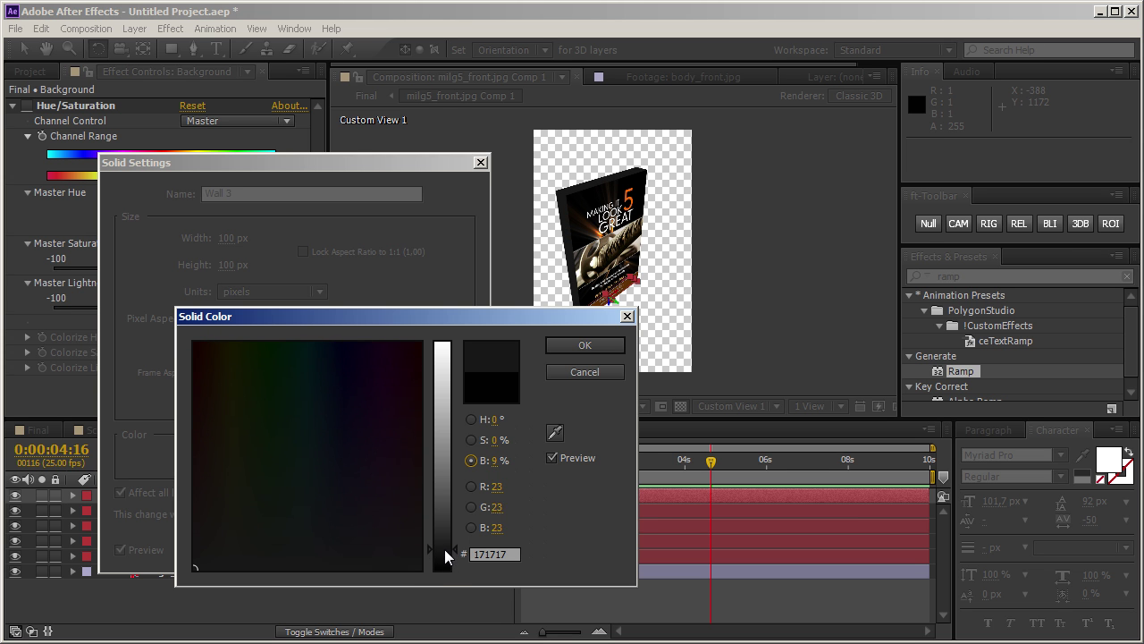
pyautogui.click(584, 371)
pyautogui.click(356, 550)
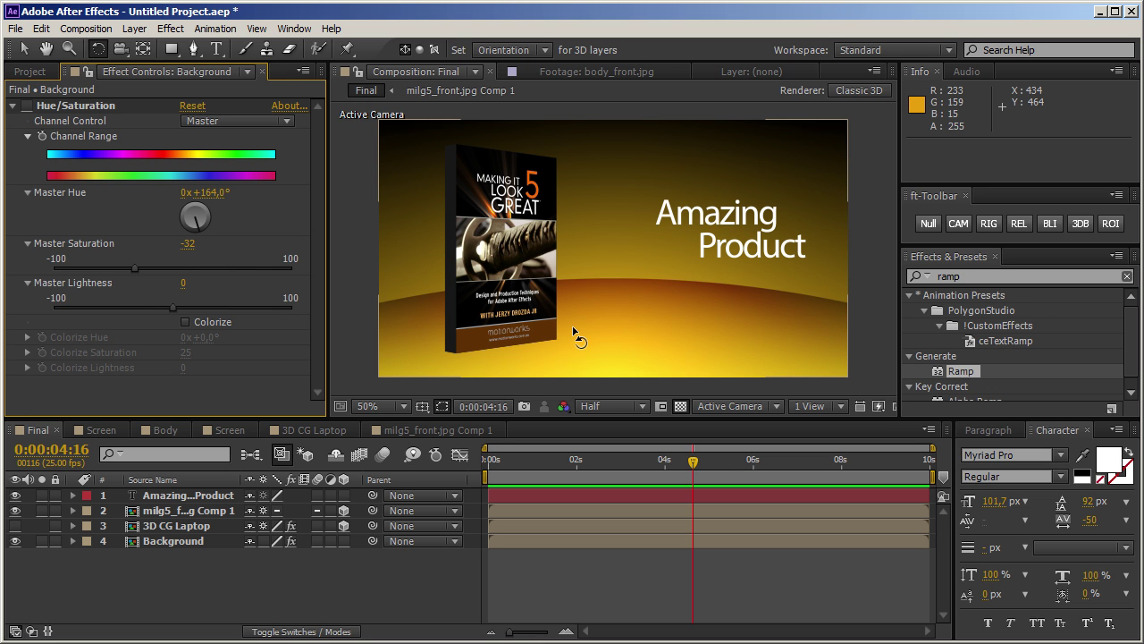
# - Open milg5_front.jpg Comp 1 from the Final timeline
pyautogui.click(453, 434)
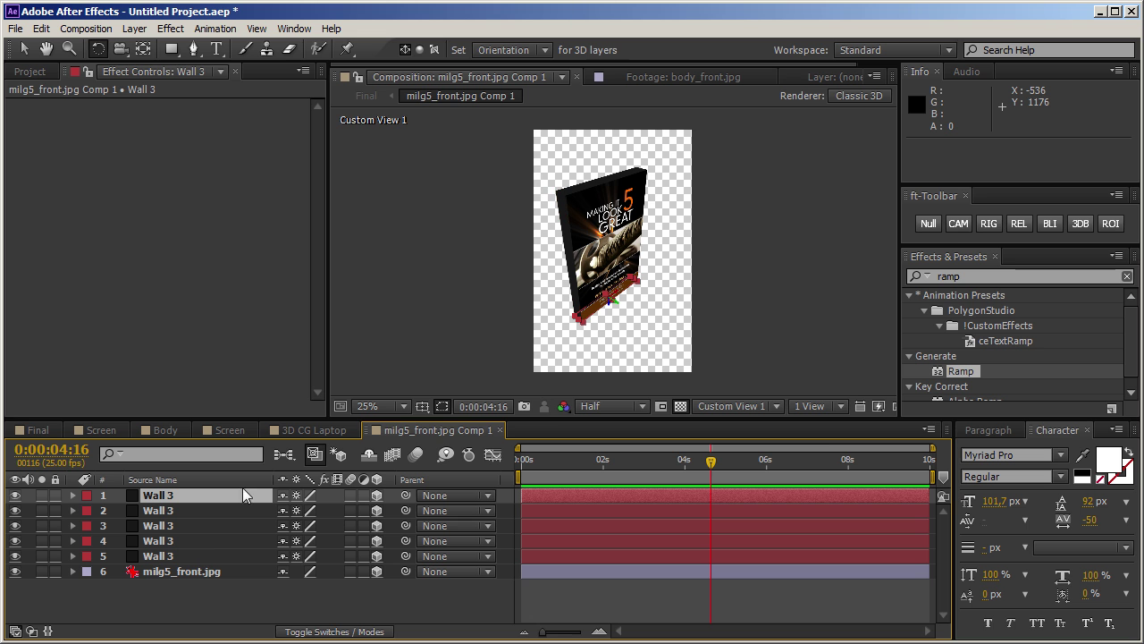
# - Select all five Wall 3 layers and reveal their Scale values with the Project panel showing
pyautogui.moveTo(551, 419); pyautogui.dragTo(551, 363)
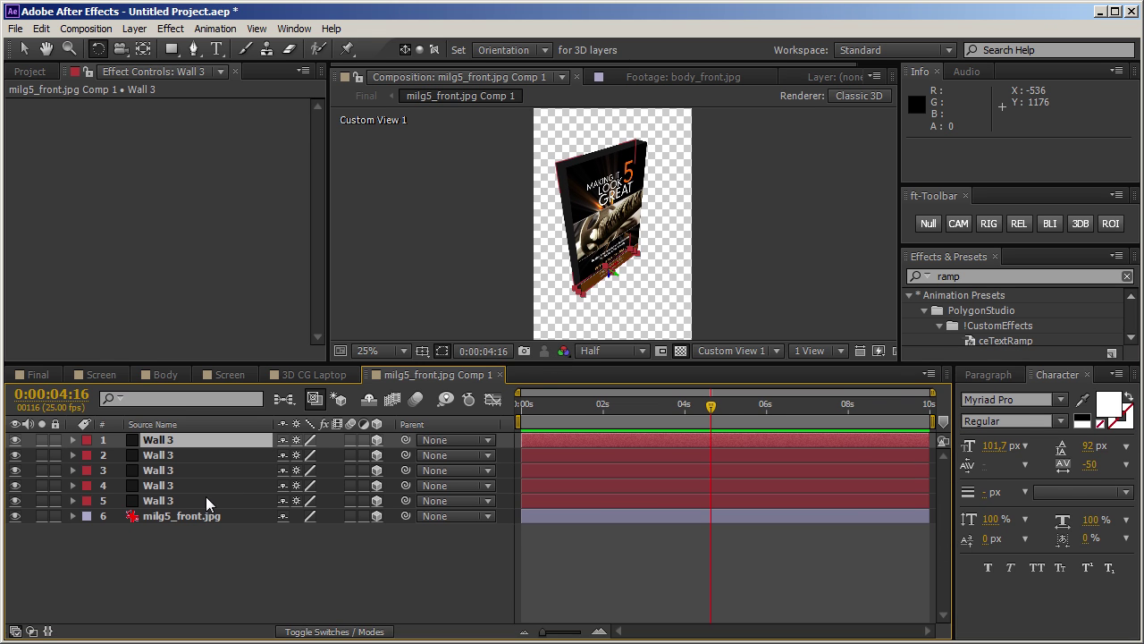
pyautogui.keyDown('shift'); pyautogui.click(203, 499); pyautogui.keyUp('shift')
pyautogui.click(31, 72)
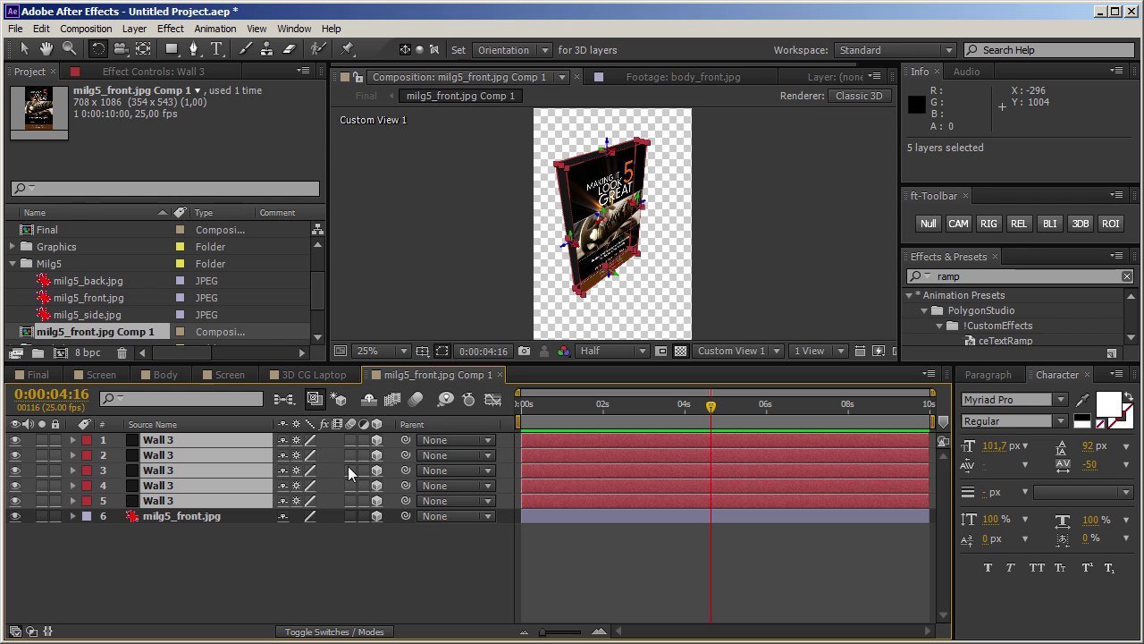
pyautogui.press('s')
# - Select the walls' Scale properties and apply Reset from the Scale context menu
pyautogui.moveTo(108, 473); pyautogui.dragTo(174, 578)
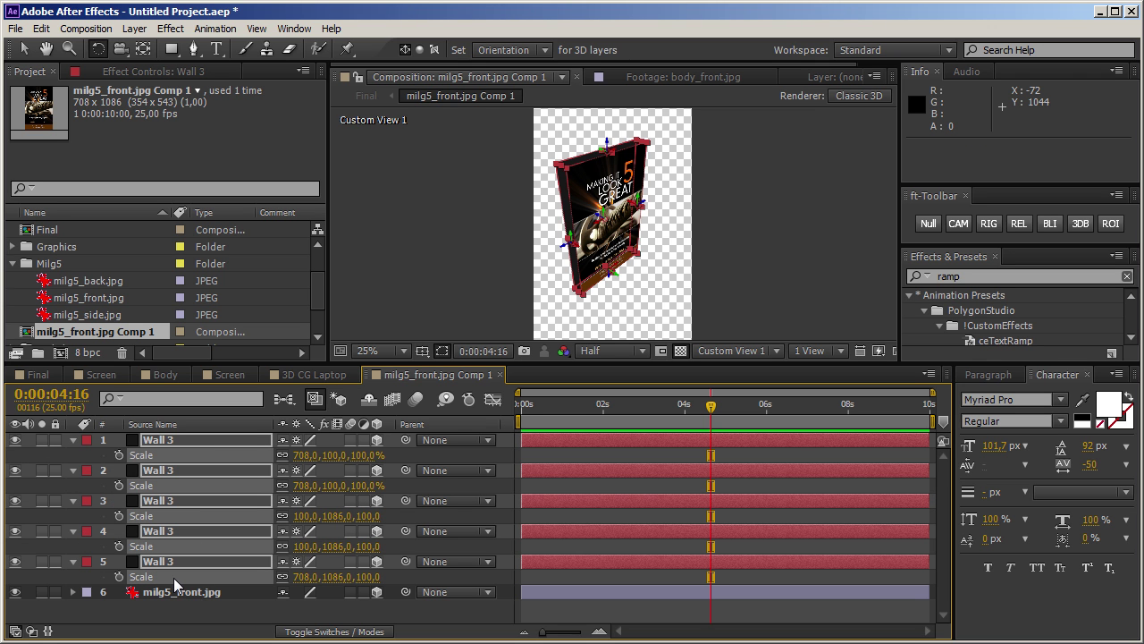
pyautogui.rightClick(173, 576)
pyautogui.rightClick(185, 453)
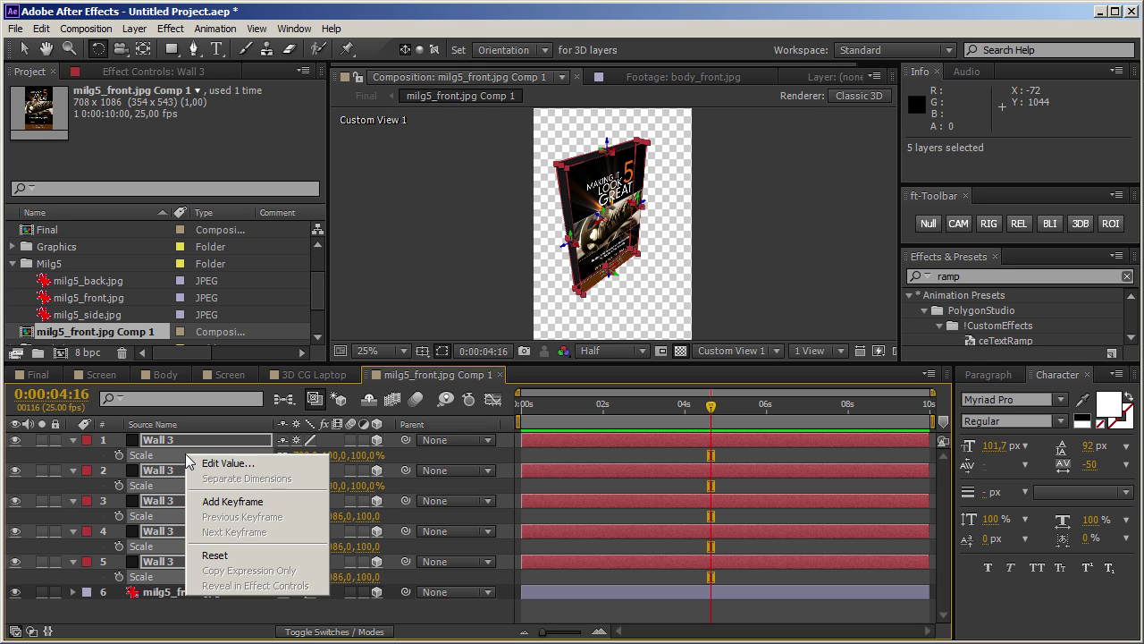
pyautogui.click(232, 556)
# - Select Wall 3 layers 3–5 and reset their Scale to 100%
pyautogui.click(105, 292)
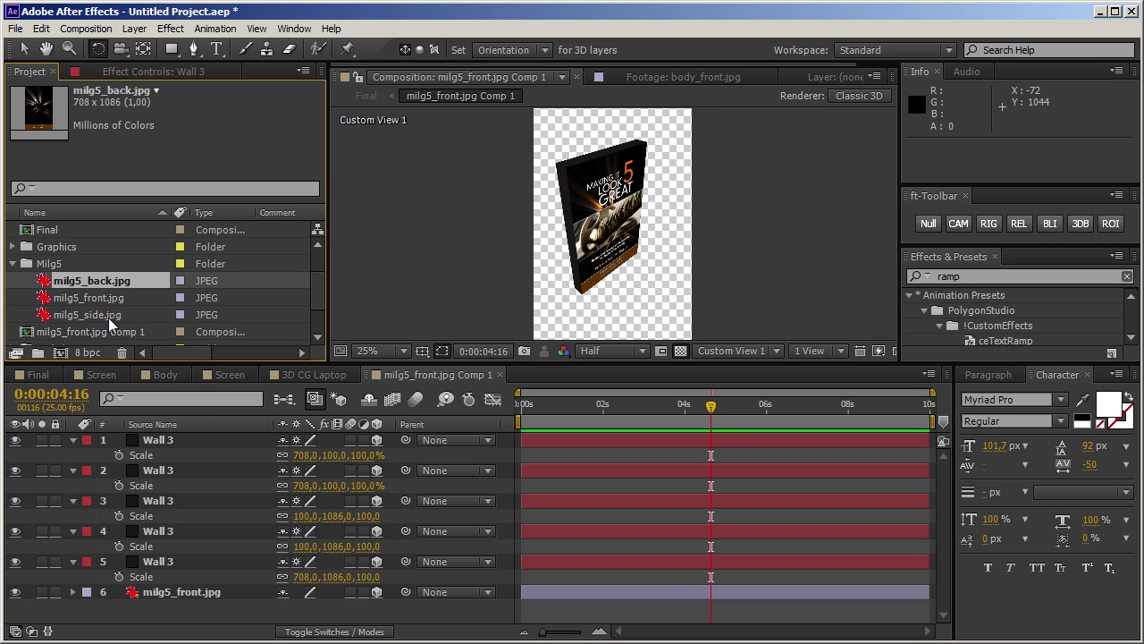
pyautogui.click(108, 316)
pyautogui.click(158, 562)
pyautogui.click(164, 534)
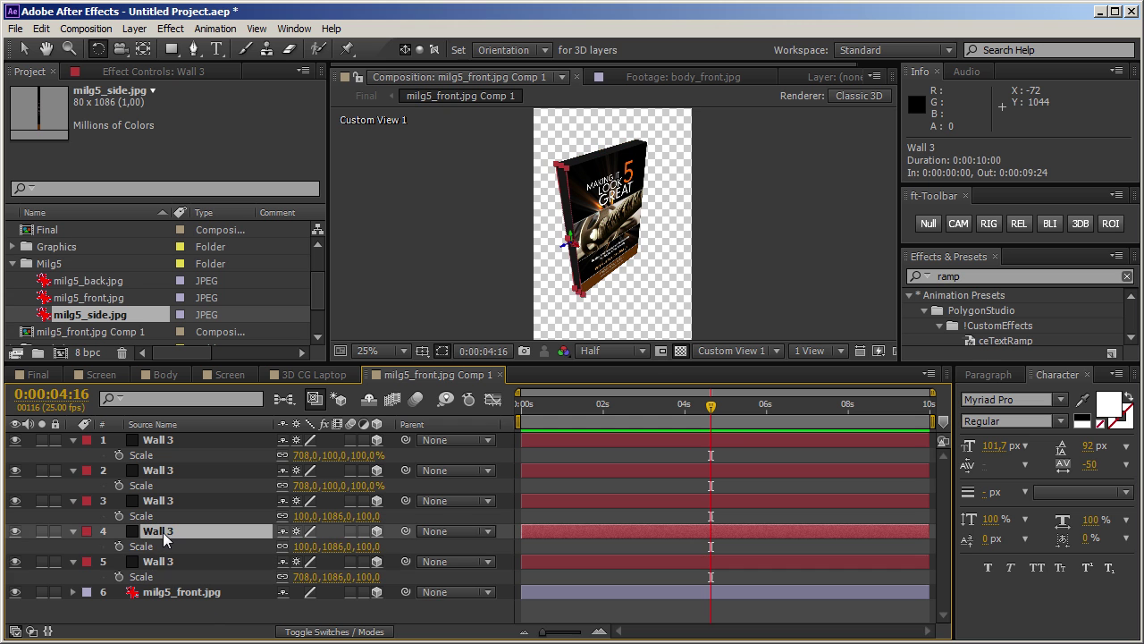
pyautogui.click(166, 503)
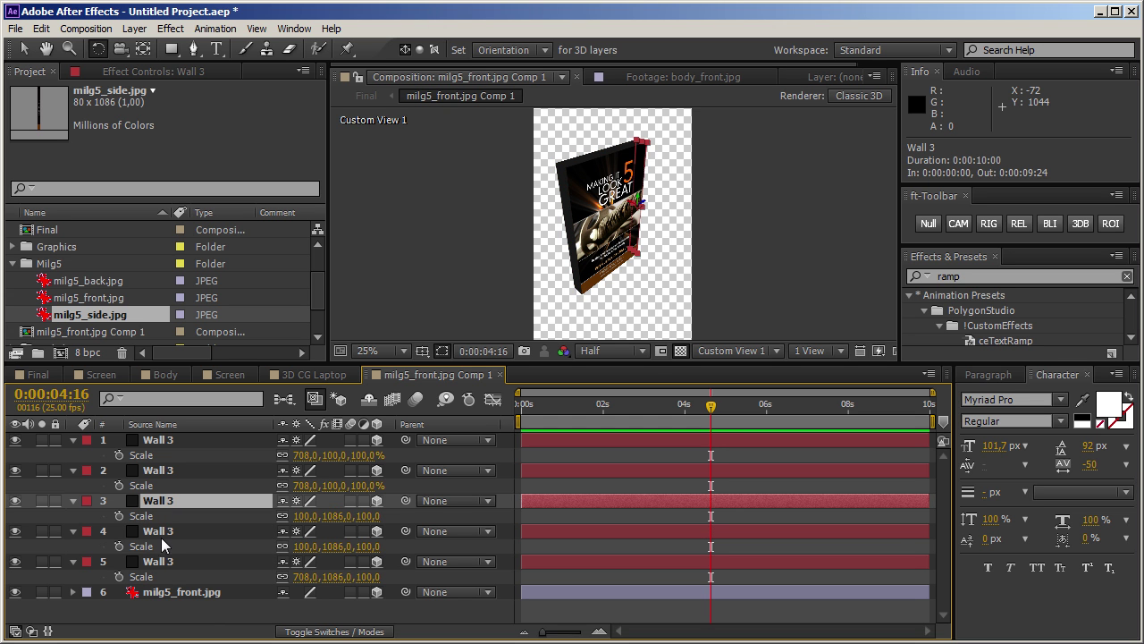
pyautogui.click(161, 561)
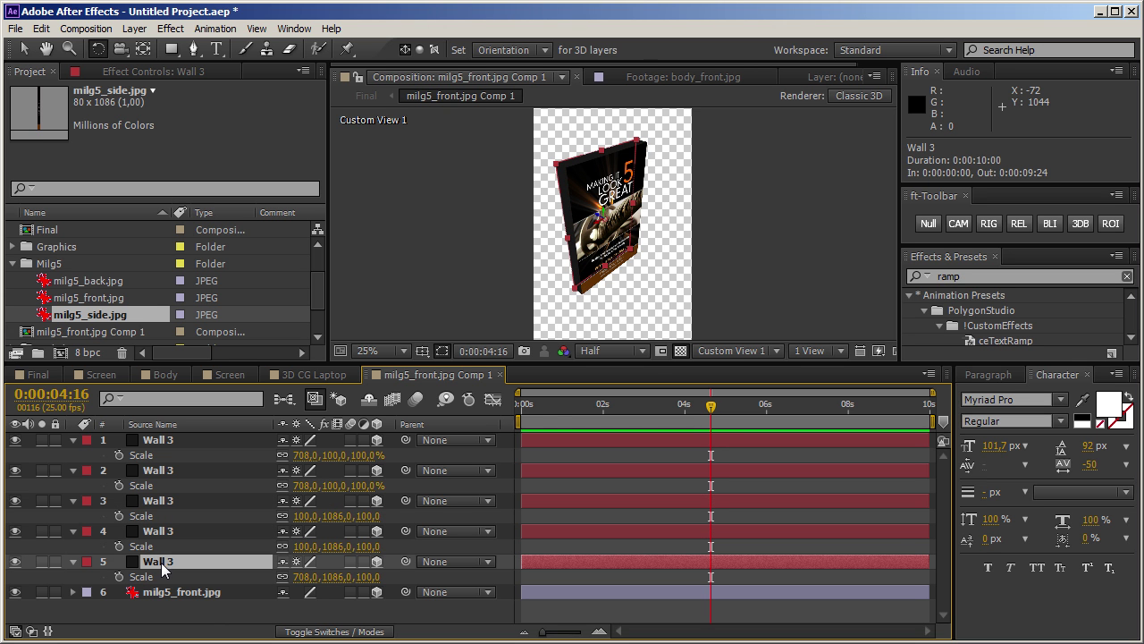
pyautogui.moveTo(154, 581); pyautogui.dragTo(152, 522)
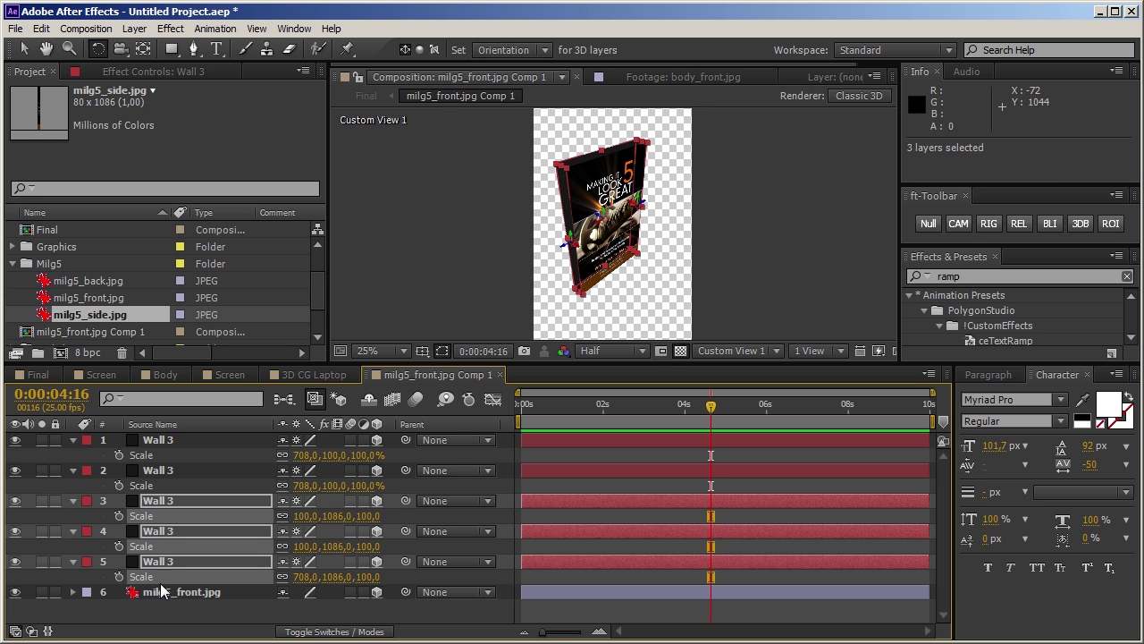
pyautogui.rightClick(151, 546)
pyautogui.click(197, 639)
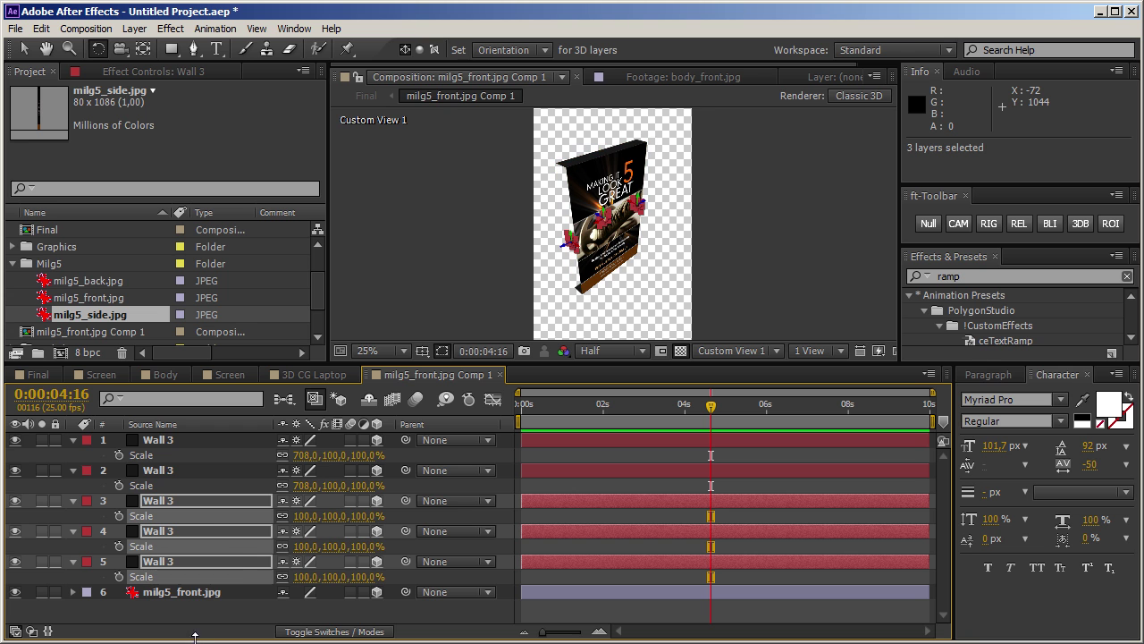
# - Select only Wall 3 layers 3 and 4
pyautogui.click(199, 608)
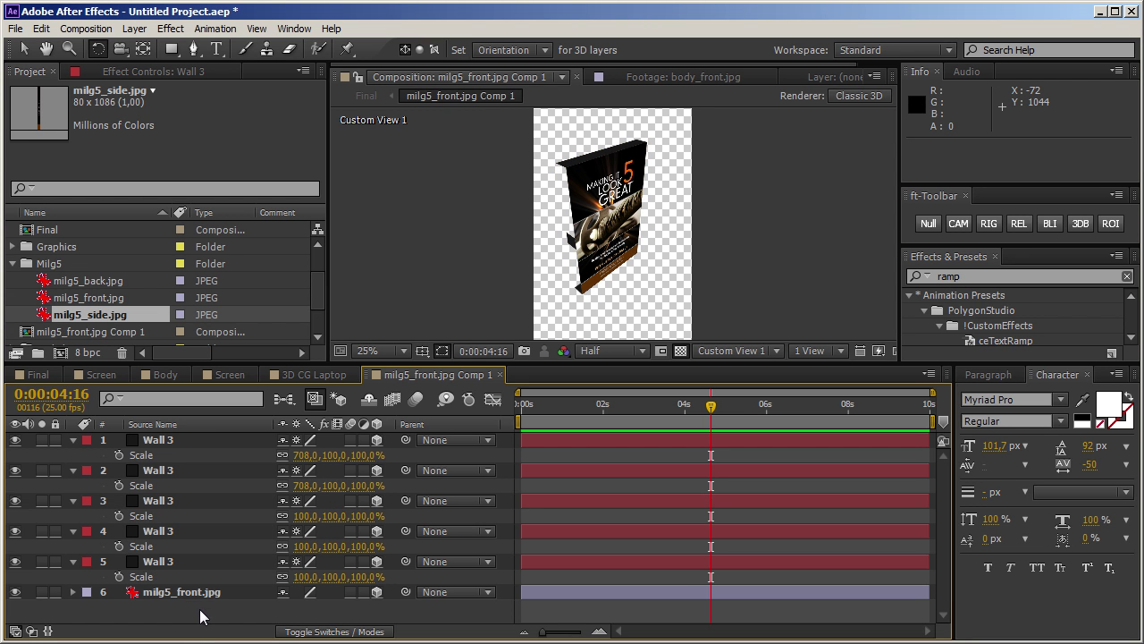
pyautogui.click(158, 533)
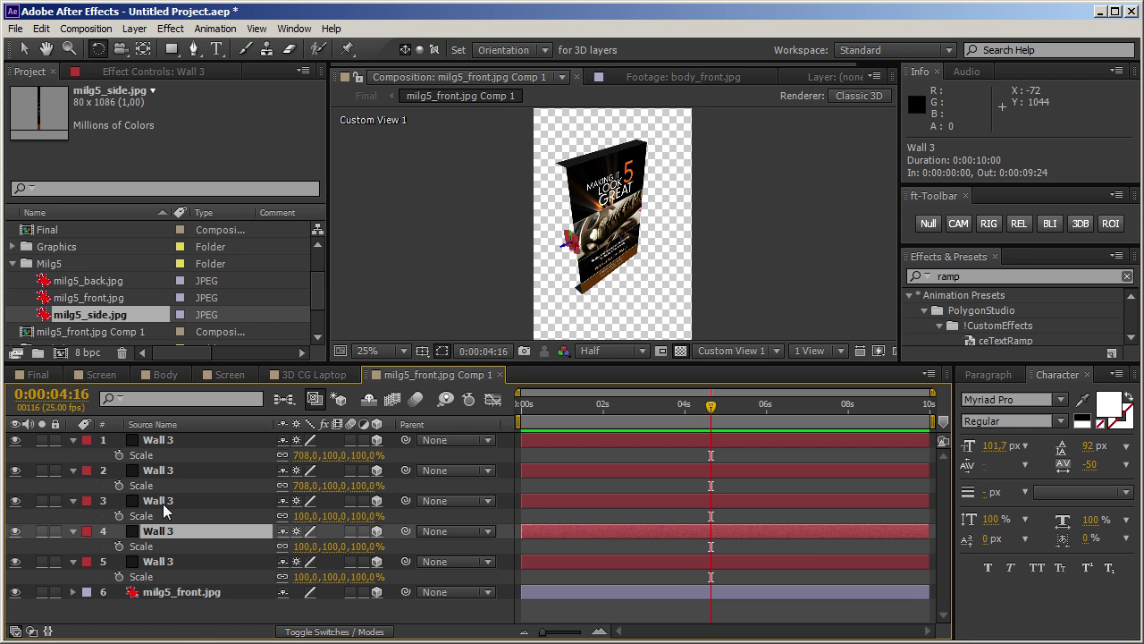
pyautogui.keyDown('shift'); pyautogui.click(165, 502); pyautogui.keyUp('shift')
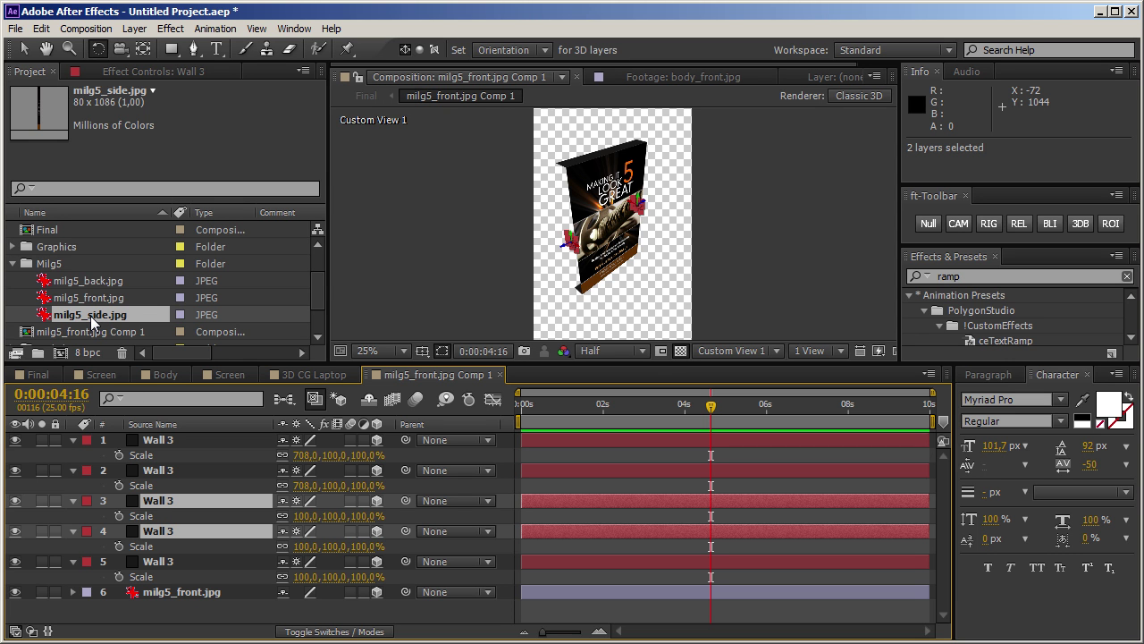
# - Replace Wall 3 layers 3 and 4 with milg5_side.jpg and layer 5 with milg5_back.jpg
pyautogui.moveTo(91, 315); pyautogui.dragTo(184, 503)
pyautogui.click(176, 531)
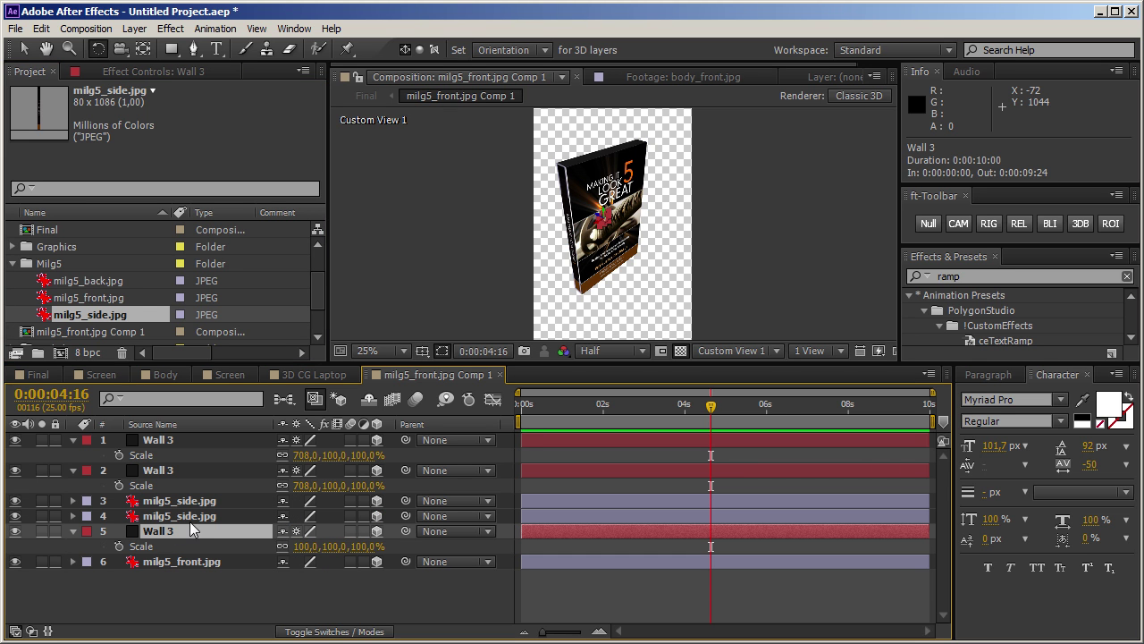
pyautogui.click(99, 284)
pyautogui.moveTo(106, 297); pyautogui.dragTo(191, 534)
# - Deselect the layers and select the milg5_side.jpg footage item
pyautogui.click(231, 565)
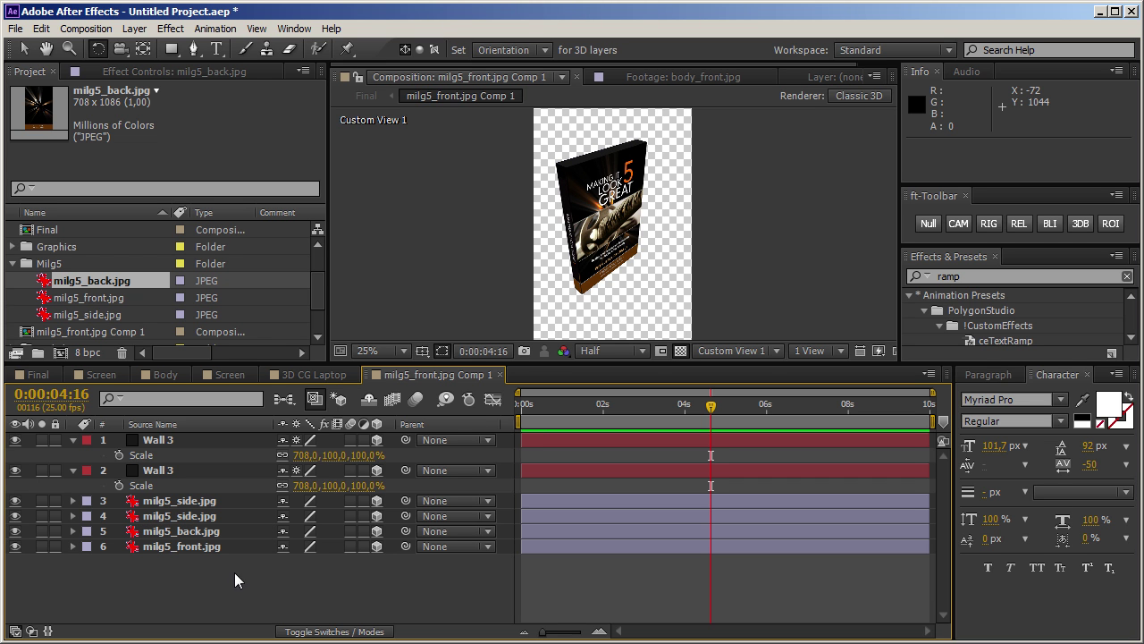
pyautogui.click(15, 531)
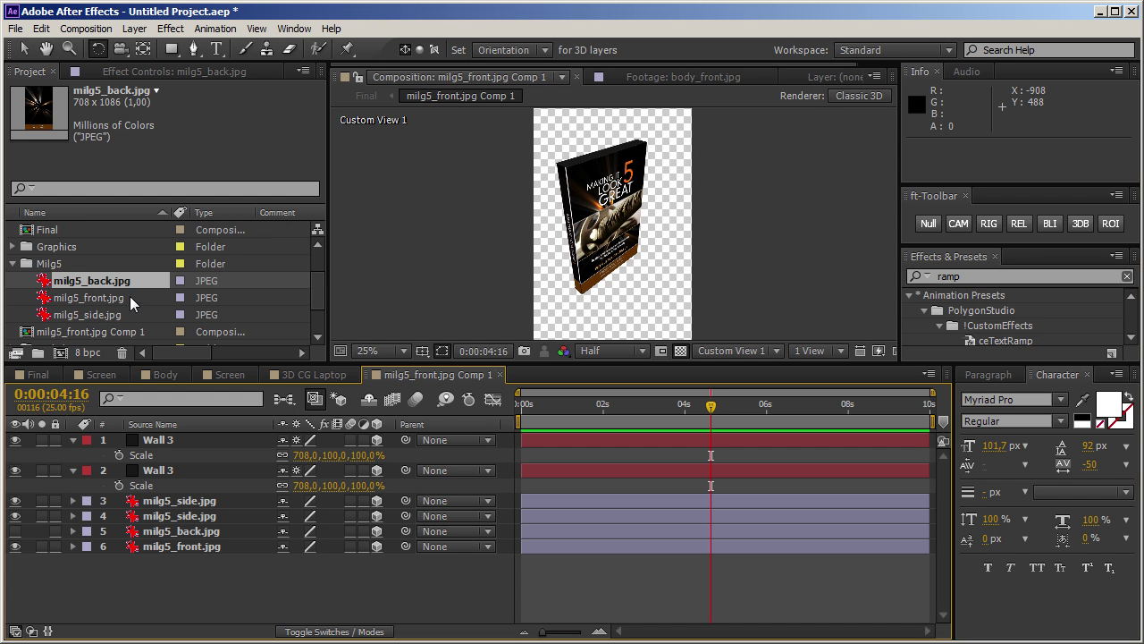
pyautogui.click(103, 314)
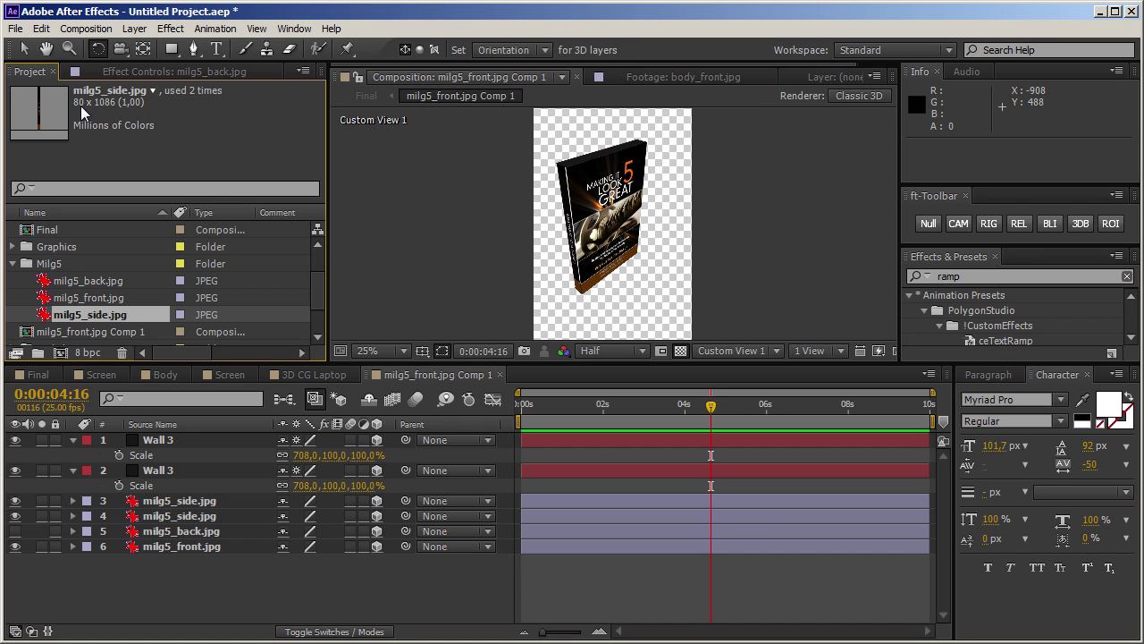
# - Delete the five old Wall 3 layers
pyautogui.click(213, 531)
pyautogui.keyDown('shift'); pyautogui.click(168, 442); pyautogui.keyUp('shift')
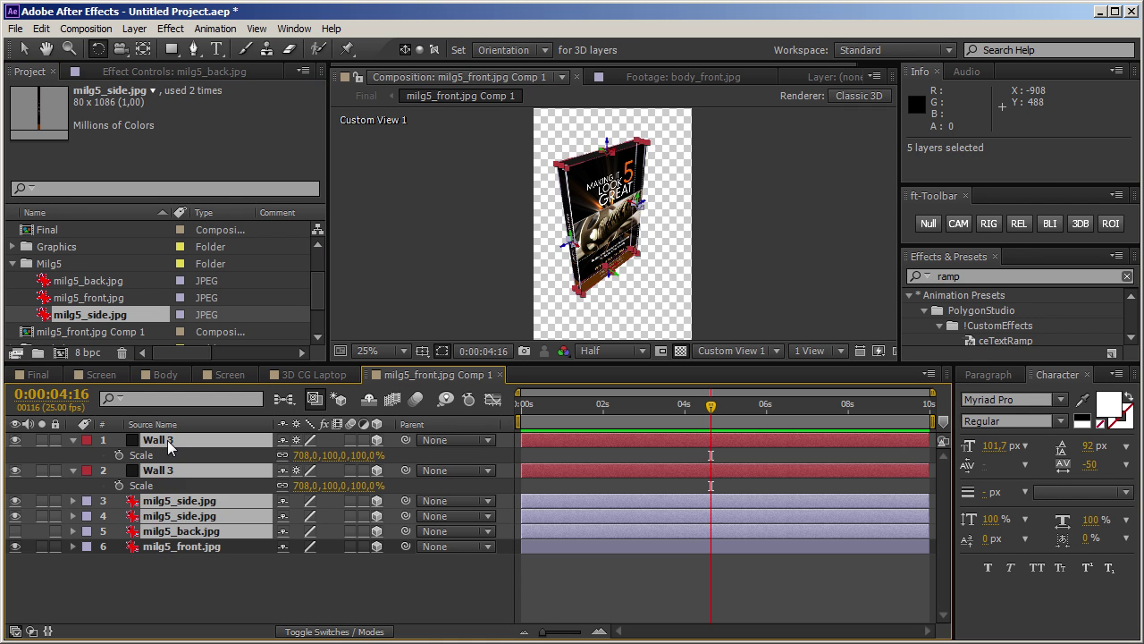
pyautogui.press('Delete')
# - Build a new 3D box with cube depth 50 around milg5_front.jpg using ft-Toolbar's 3DB
pyautogui.click(168, 439)
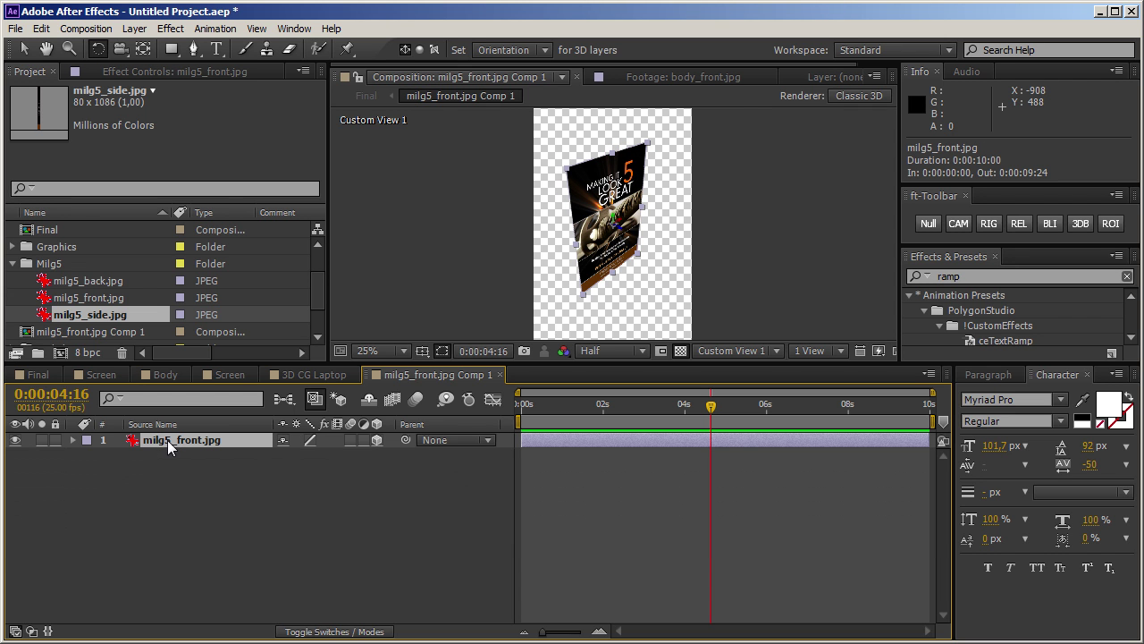
pyautogui.click(1080, 222)
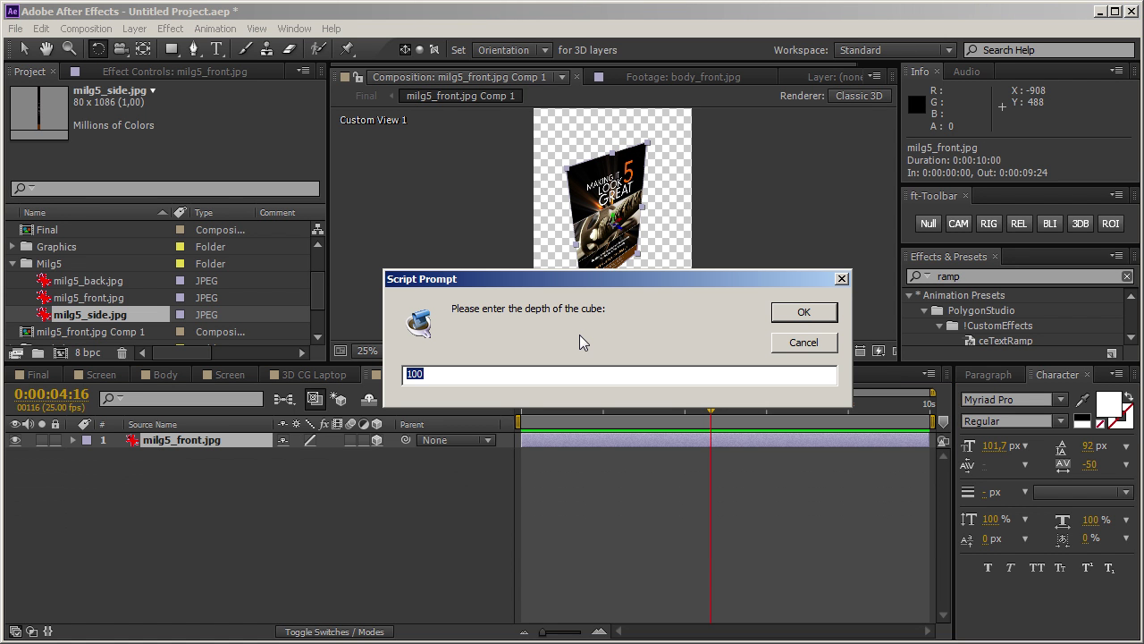
pyautogui.write('50')
pyautogui.press('Return')
pyautogui.click(161, 439)
pyautogui.hotkey('ctrl', 'y')
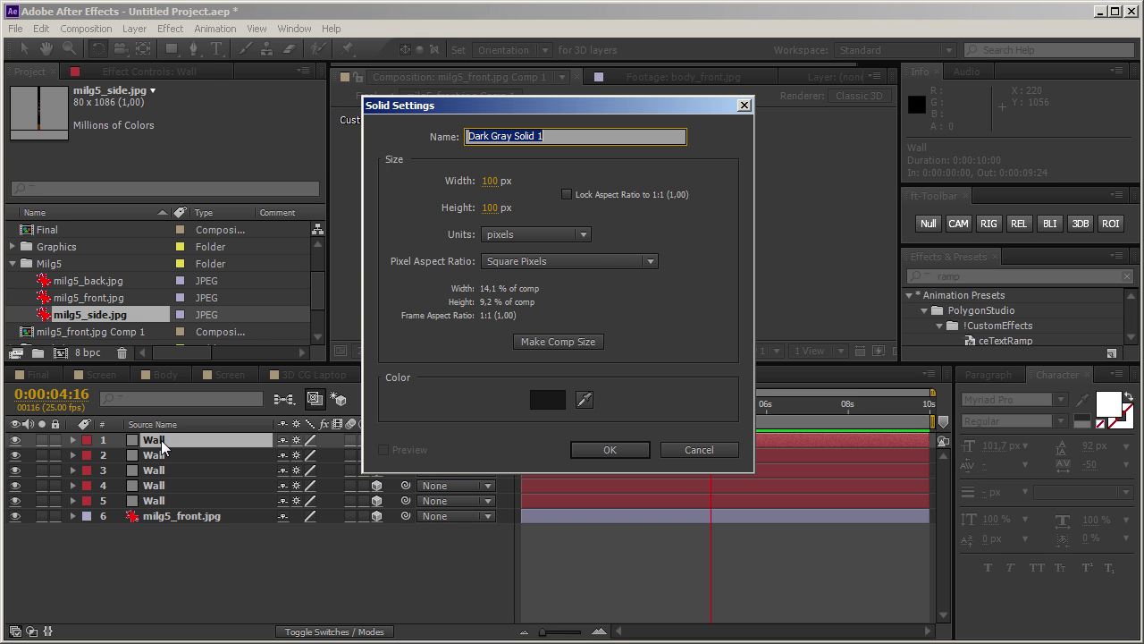
# - Recolour the Wall solids dark brown 0F0B08 (6% brightness) in Solid Settings
pyautogui.click(699, 450)
pyautogui.hotkey('ctrl', 'shift', 'y')
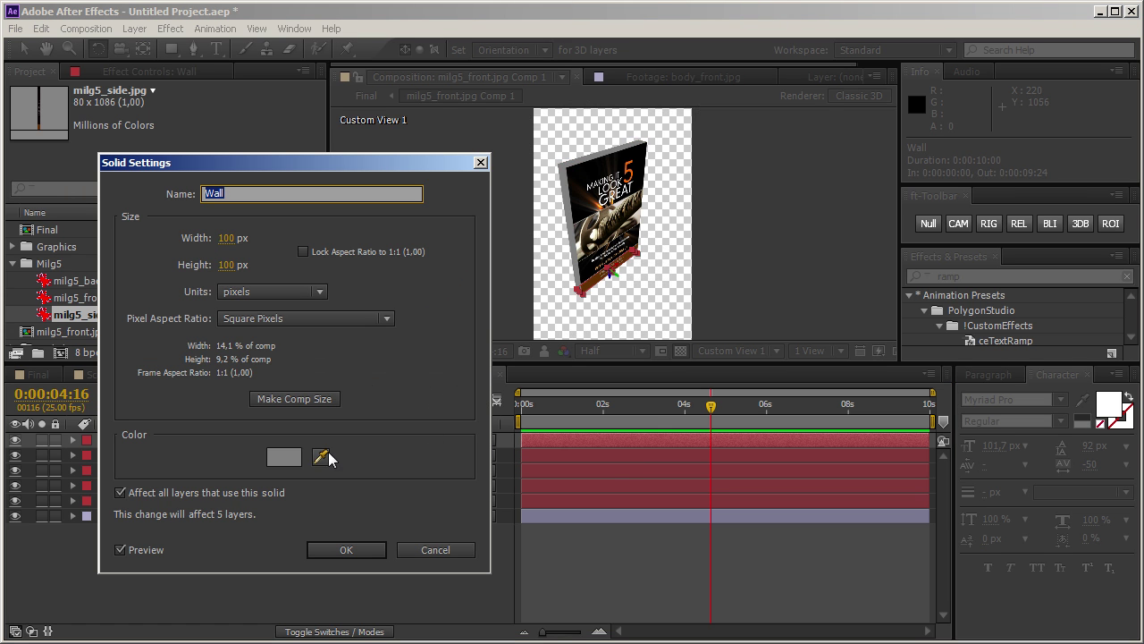
pyautogui.click(320, 457)
pyautogui.click(273, 460)
pyautogui.click(283, 458)
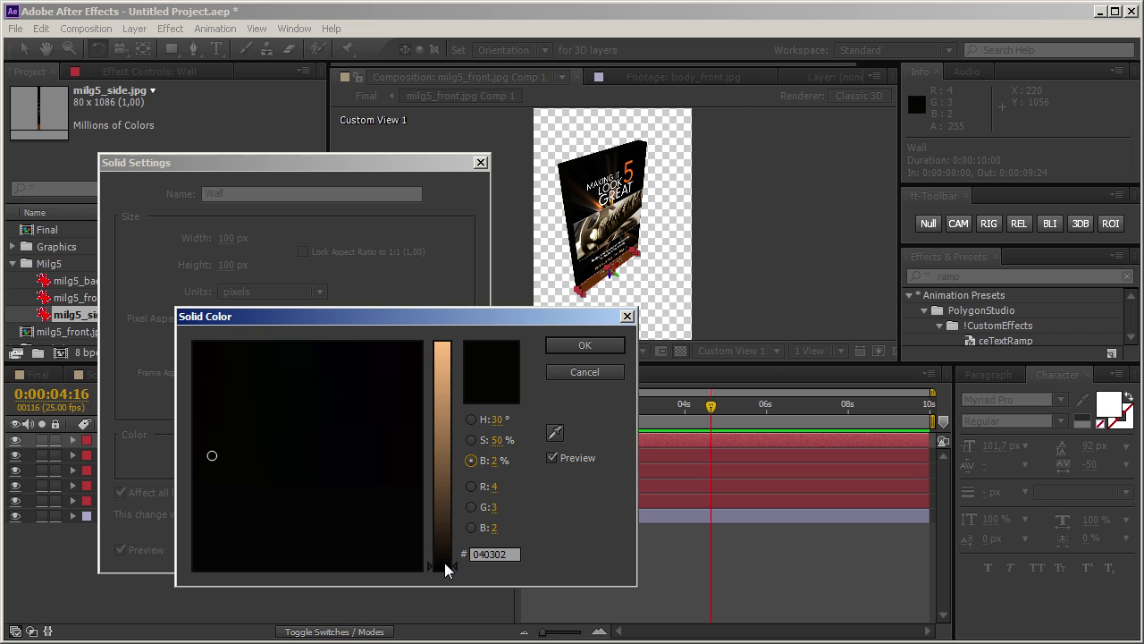
pyautogui.moveTo(444, 563); pyautogui.dragTo(447, 556)
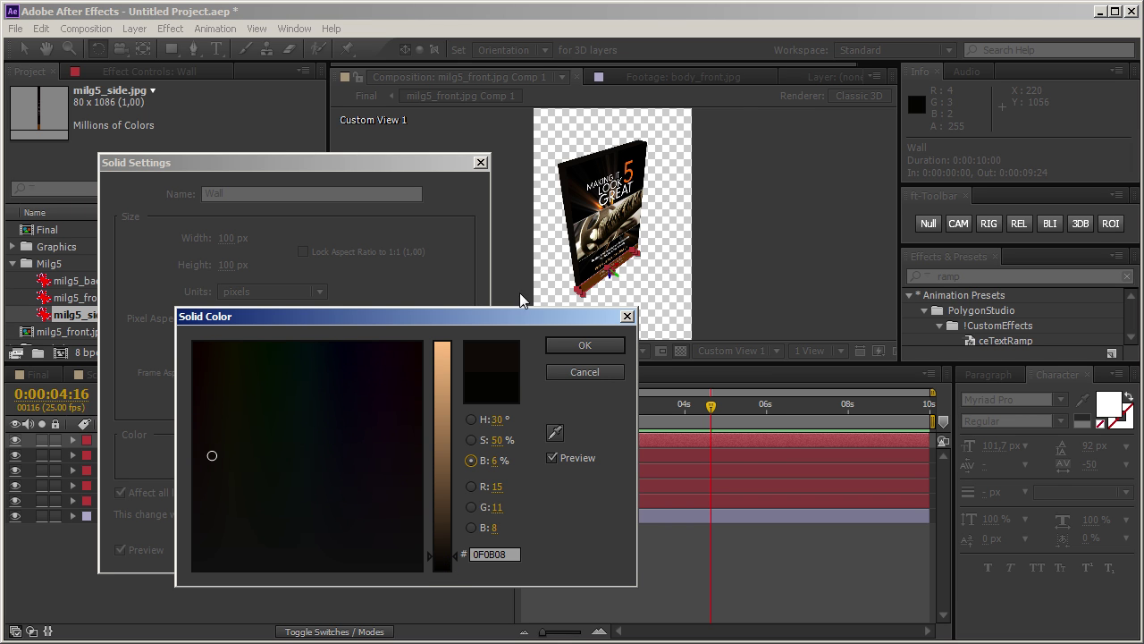
pyautogui.click(579, 350)
pyautogui.click(353, 549)
pyautogui.click(150, 501)
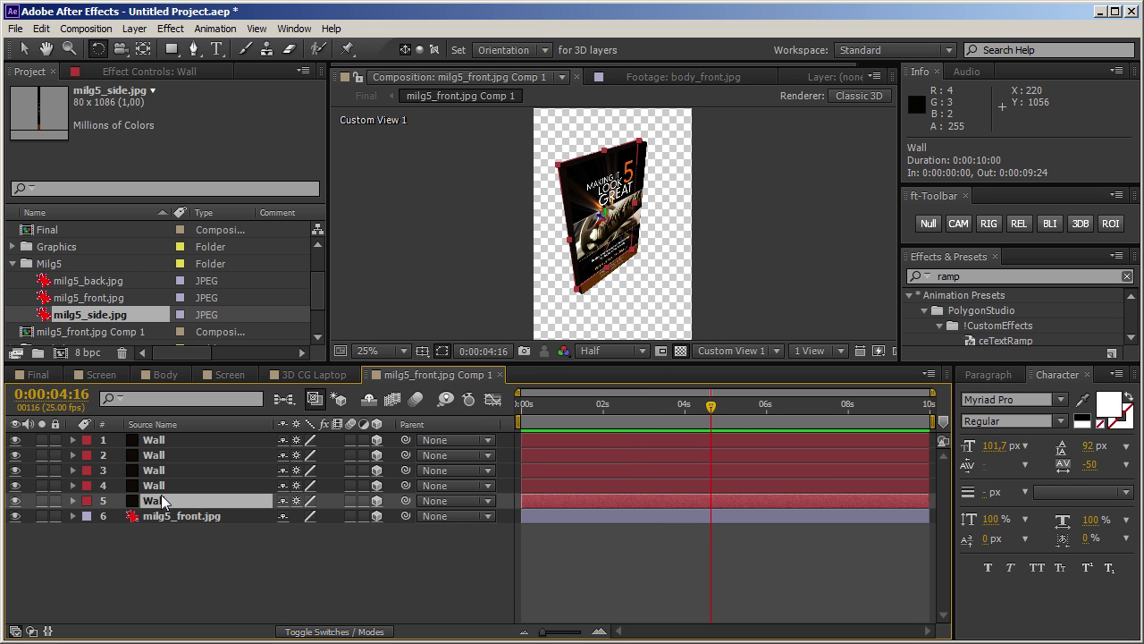
# - Reset the Scale of Wall layers 3–5 to 100%
pyautogui.keyDown('ctrl'); pyautogui.click(168, 485); pyautogui.keyUp('ctrl')
pyautogui.keyDown('ctrl'); pyautogui.click(170, 470); pyautogui.keyUp('ctrl')
pyautogui.press('s')
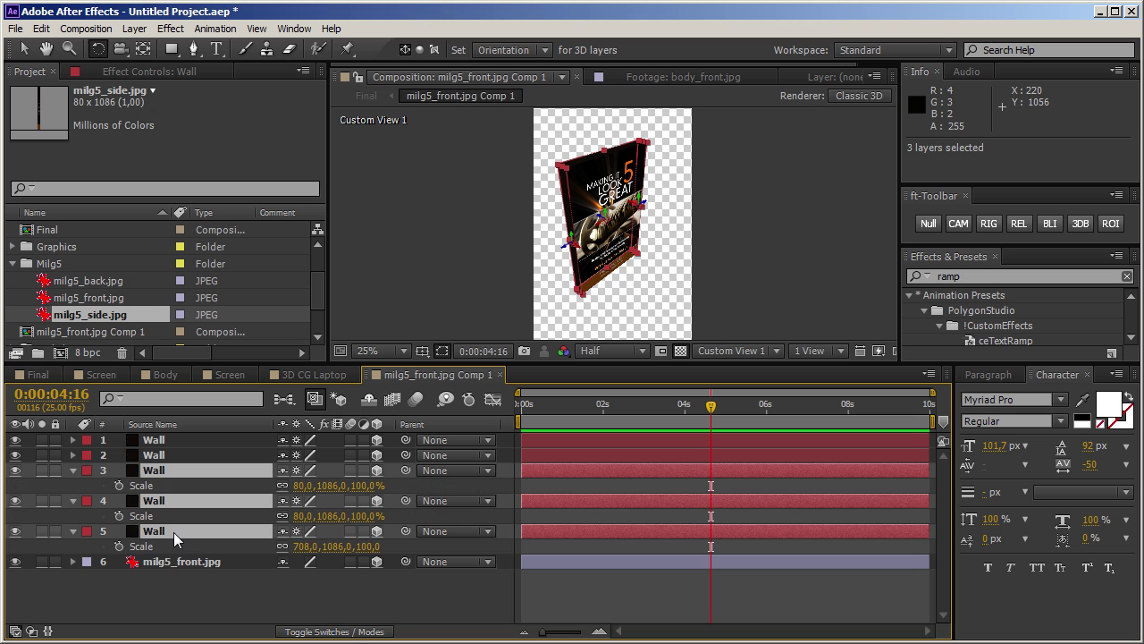
pyautogui.keyDown('ctrl'); pyautogui.click(175, 529); pyautogui.keyUp('ctrl')
pyautogui.keyDown('ctrl'); pyautogui.click(176, 529); pyautogui.keyUp('ctrl')
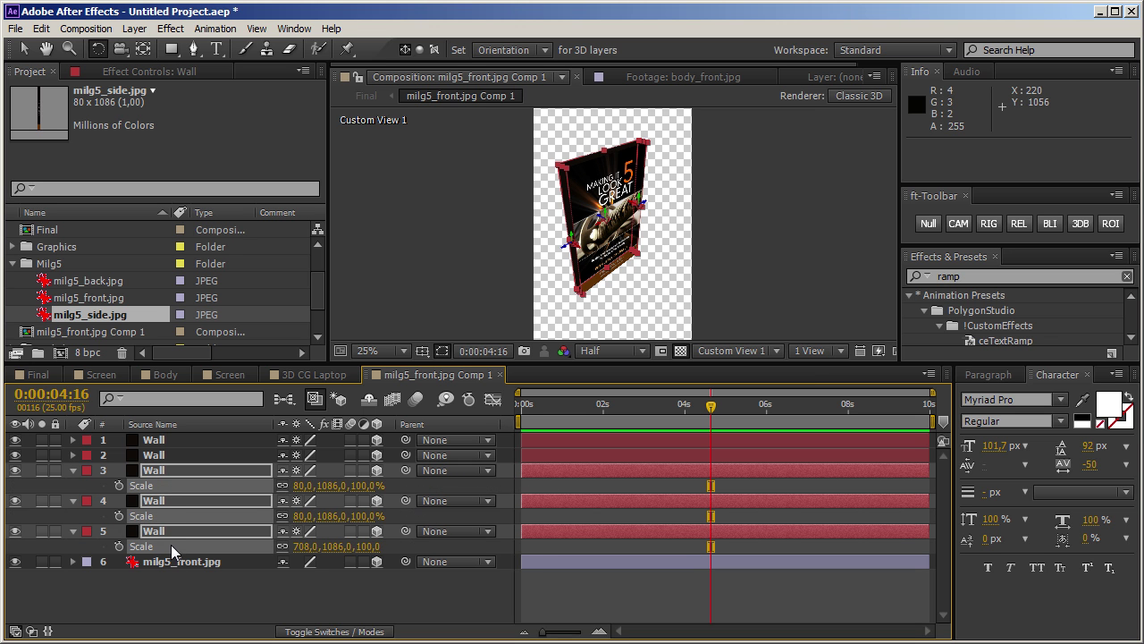
pyautogui.rightClick(195, 488)
pyautogui.click(221, 584)
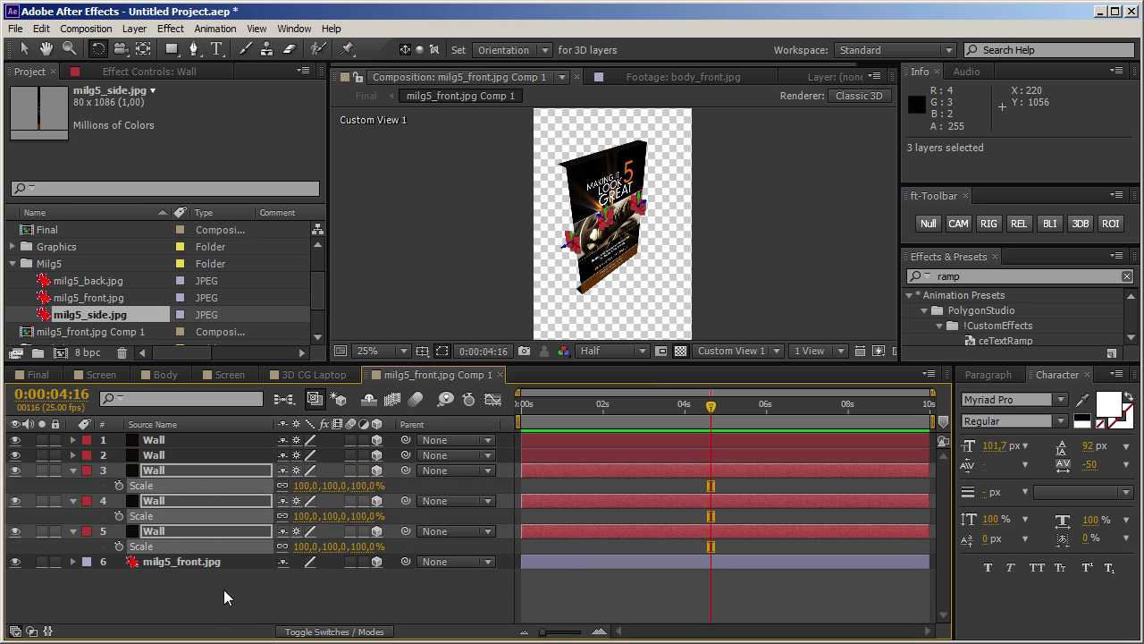
# - Swap Wall layers 3–4 for milg5_side.jpg and layer 5 for milg5_back.jpg, then view Final
pyautogui.click(211, 596)
pyautogui.click(163, 531)
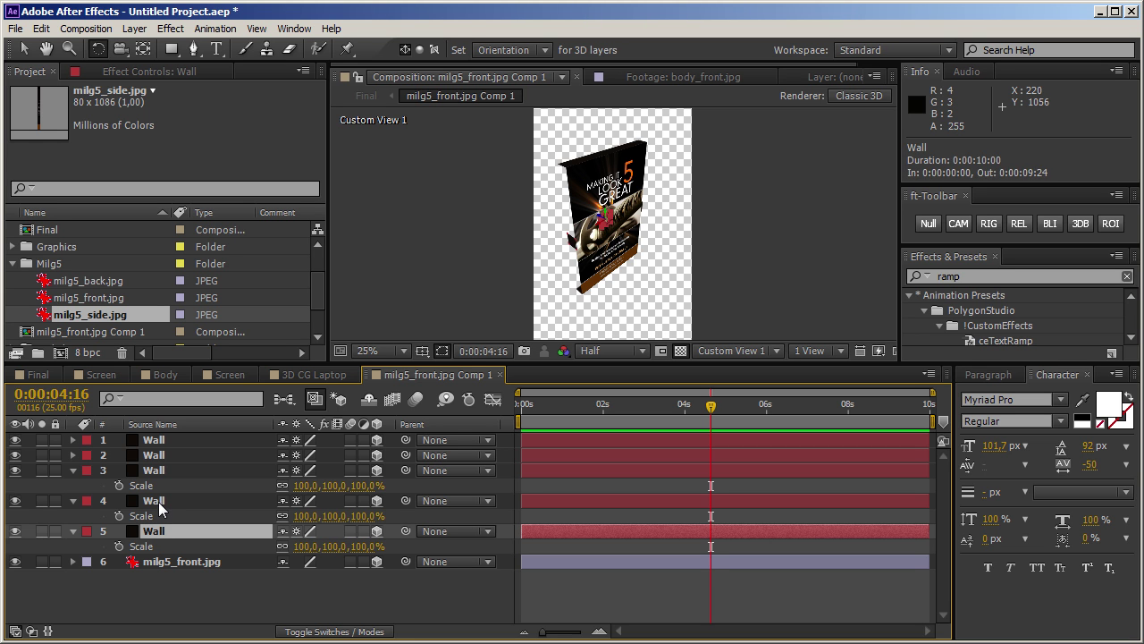
pyautogui.keyDown('ctrl'); pyautogui.click(163, 502); pyautogui.keyUp('ctrl')
pyautogui.click(165, 472)
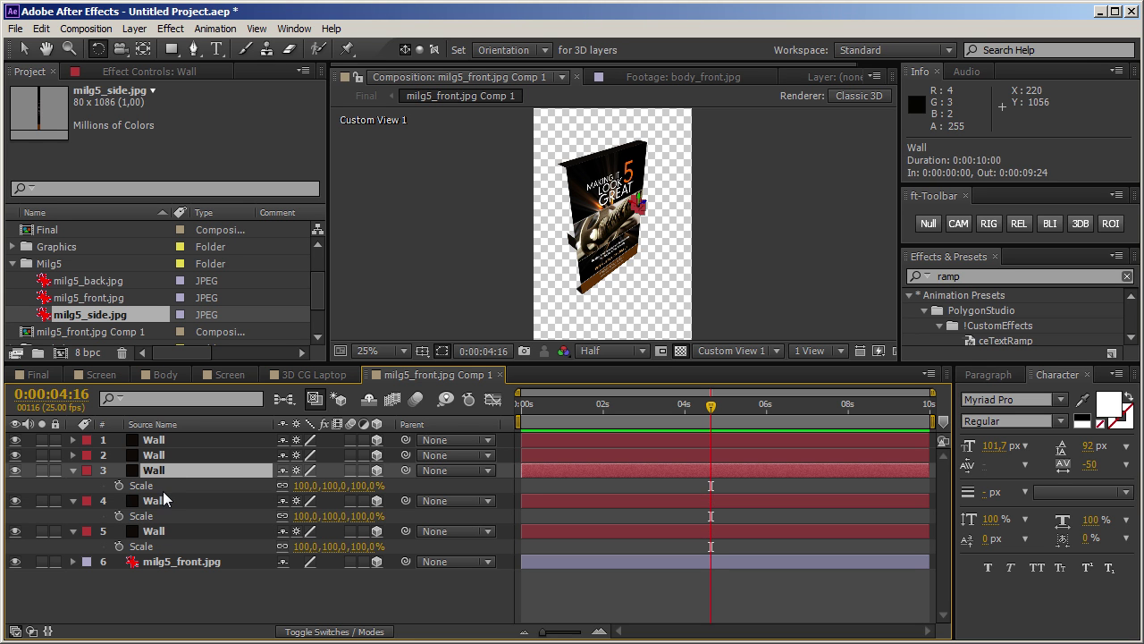
pyautogui.keyDown('ctrl'); pyautogui.click(167, 501); pyautogui.keyUp('ctrl')
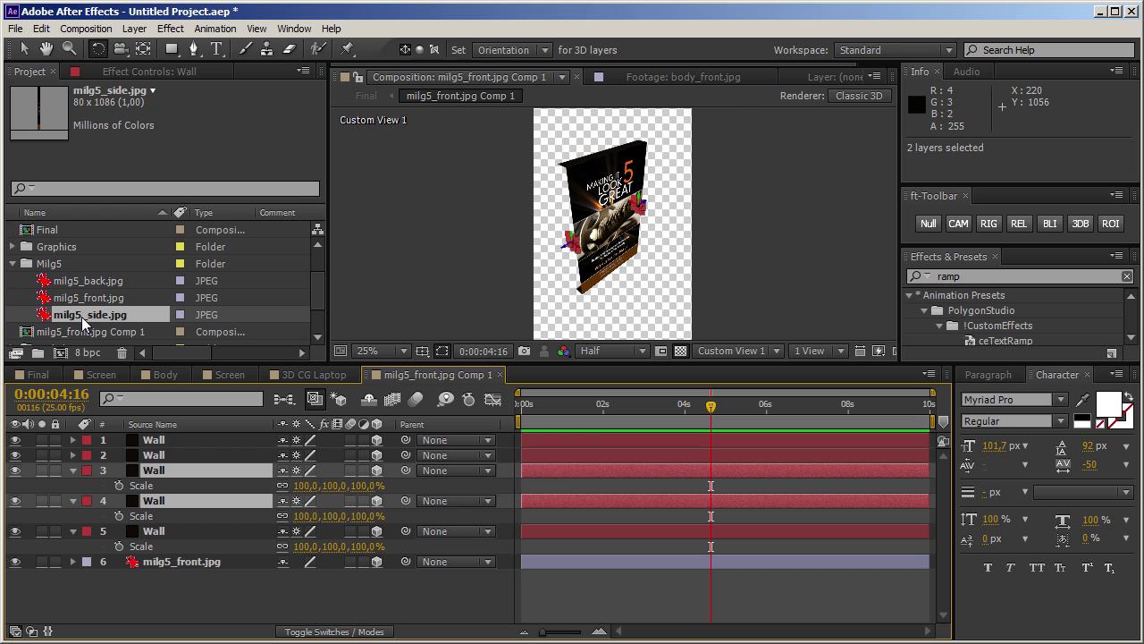
pyautogui.moveTo(87, 318); pyautogui.dragTo(191, 476)
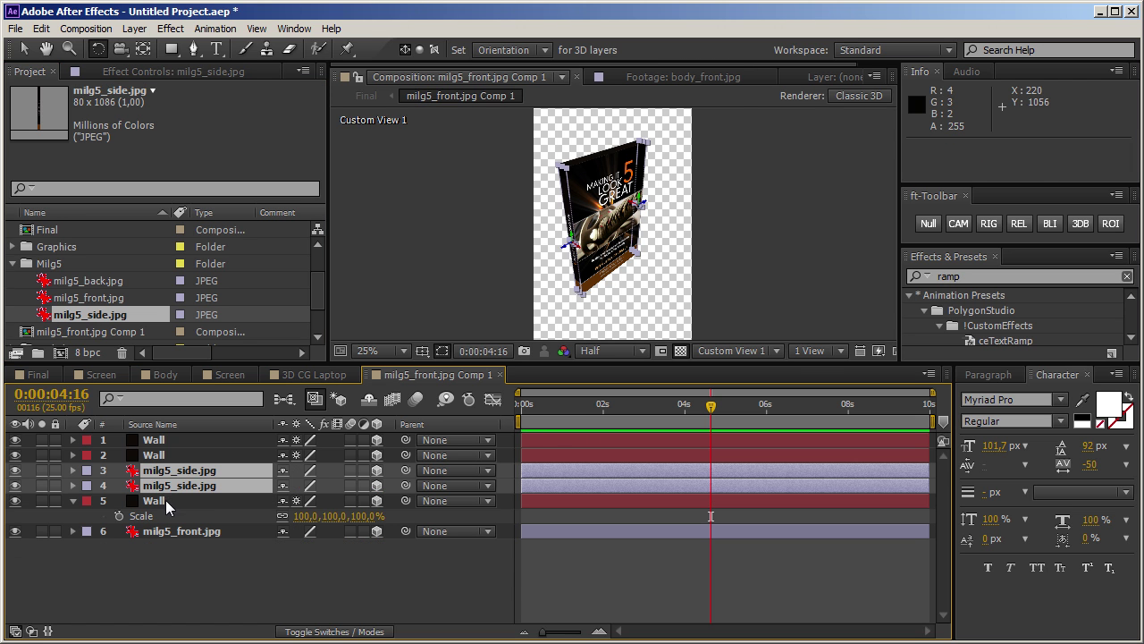
pyautogui.click(173, 503)
pyautogui.moveTo(95, 282); pyautogui.dragTo(168, 506)
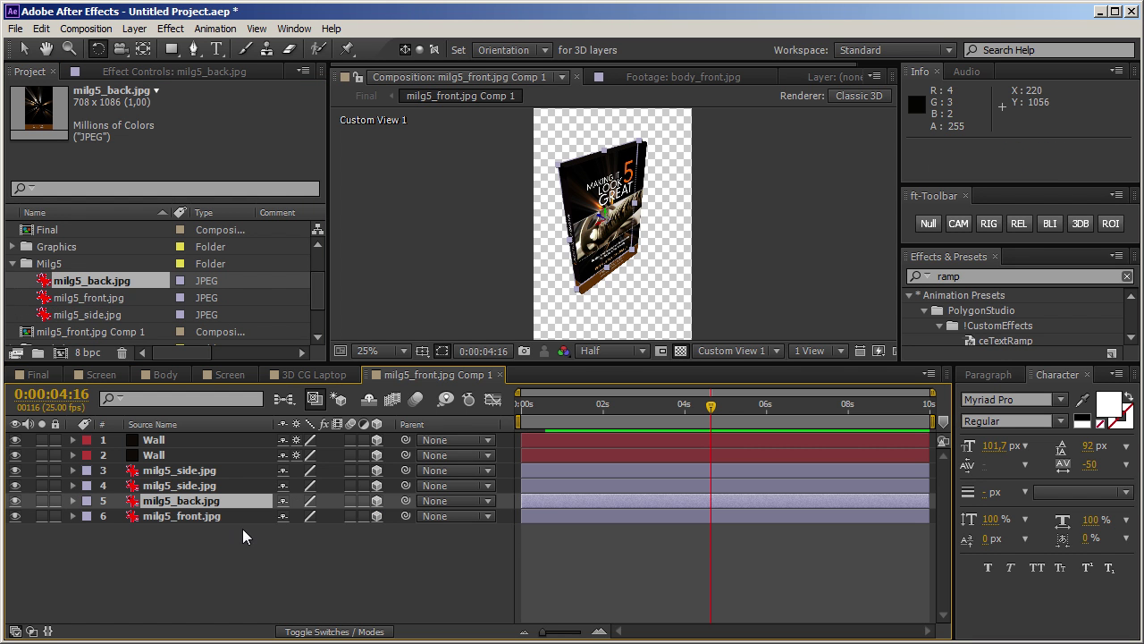
pyautogui.click(34, 375)
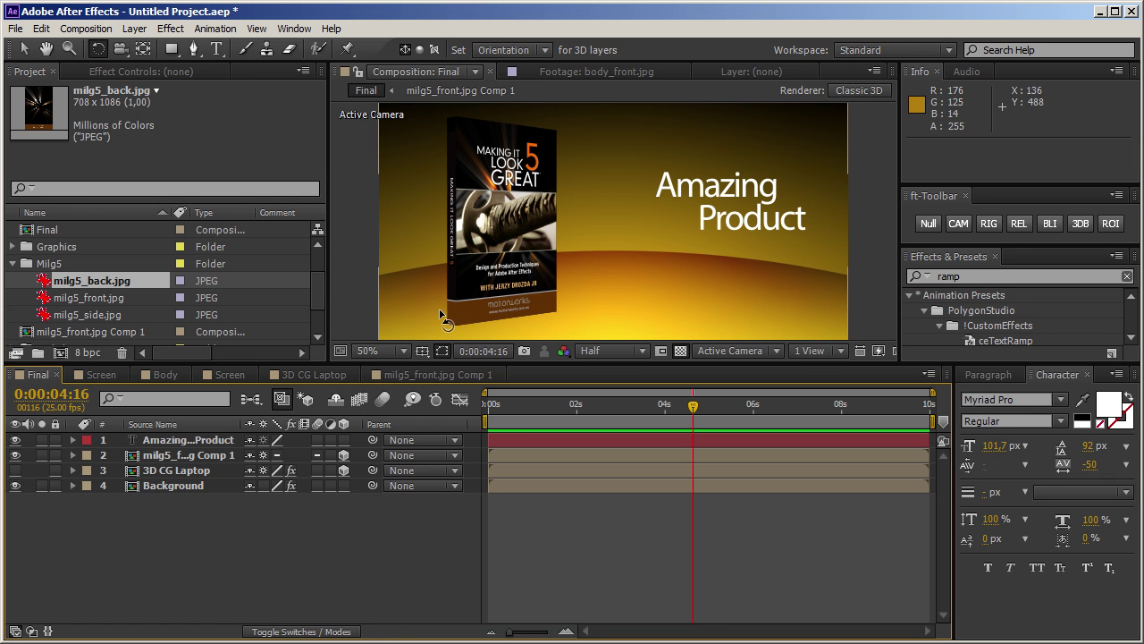
# - Add cd.png to the Final comp, scale it to 70%, and make it a 3D layer
pyautogui.click(13, 264)
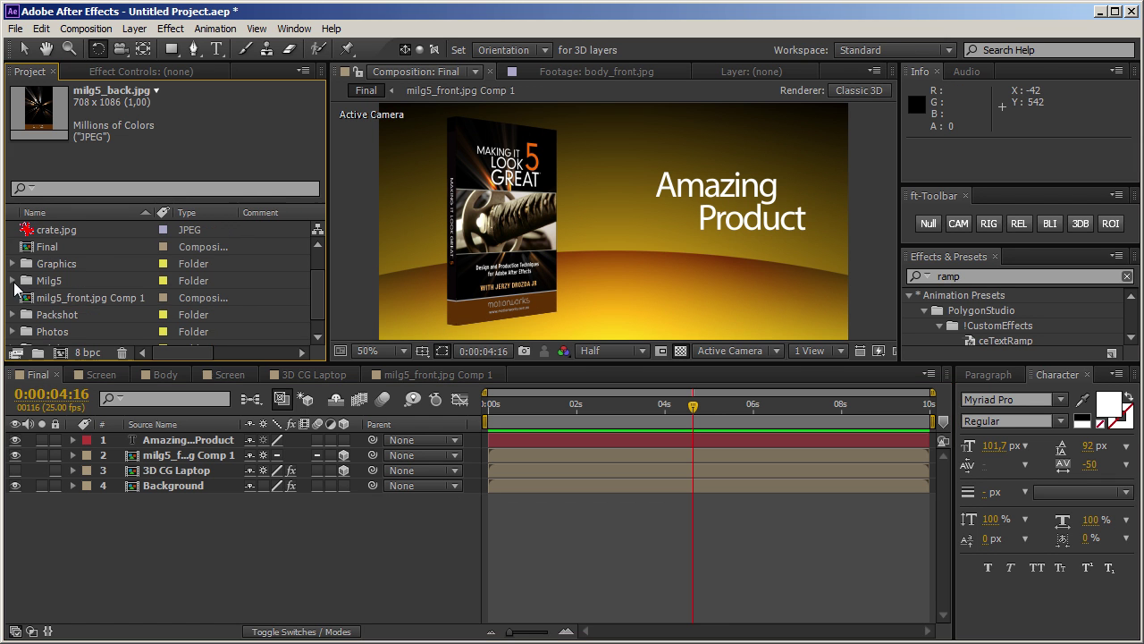
pyautogui.scroll(2, 319, 306)
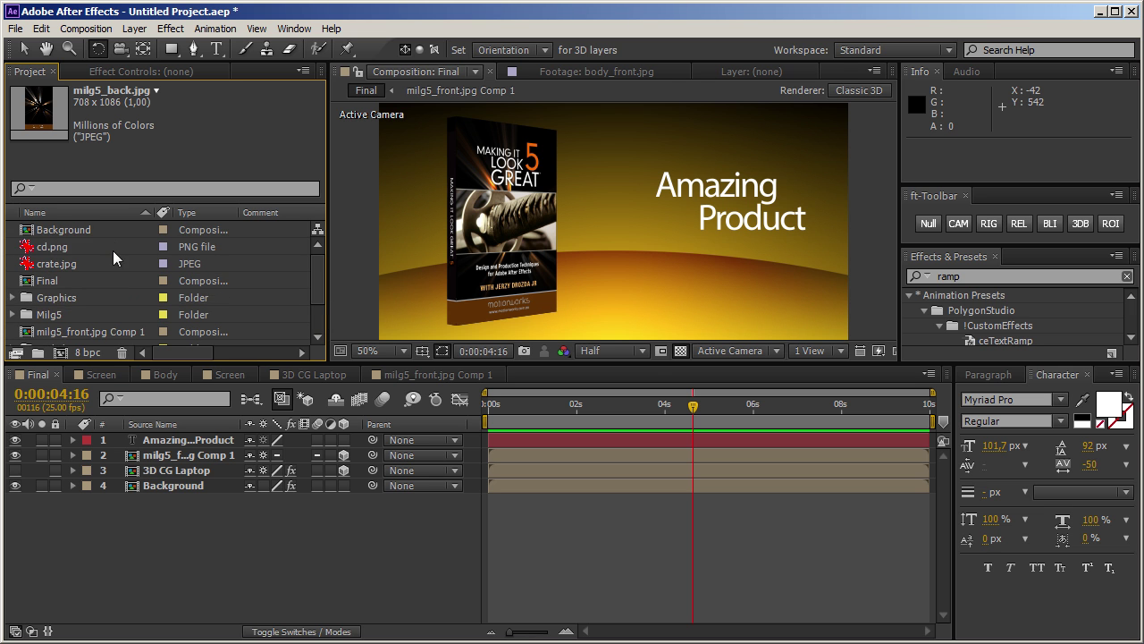
pyautogui.click(68, 254)
pyautogui.moveTo(68, 257); pyautogui.dragTo(189, 465)
pyautogui.press('alt+shift+KP_Subtract')
pyautogui.press('alt+shift+KP_Subtract')
pyautogui.press('alt+shift+KP_Subtract')
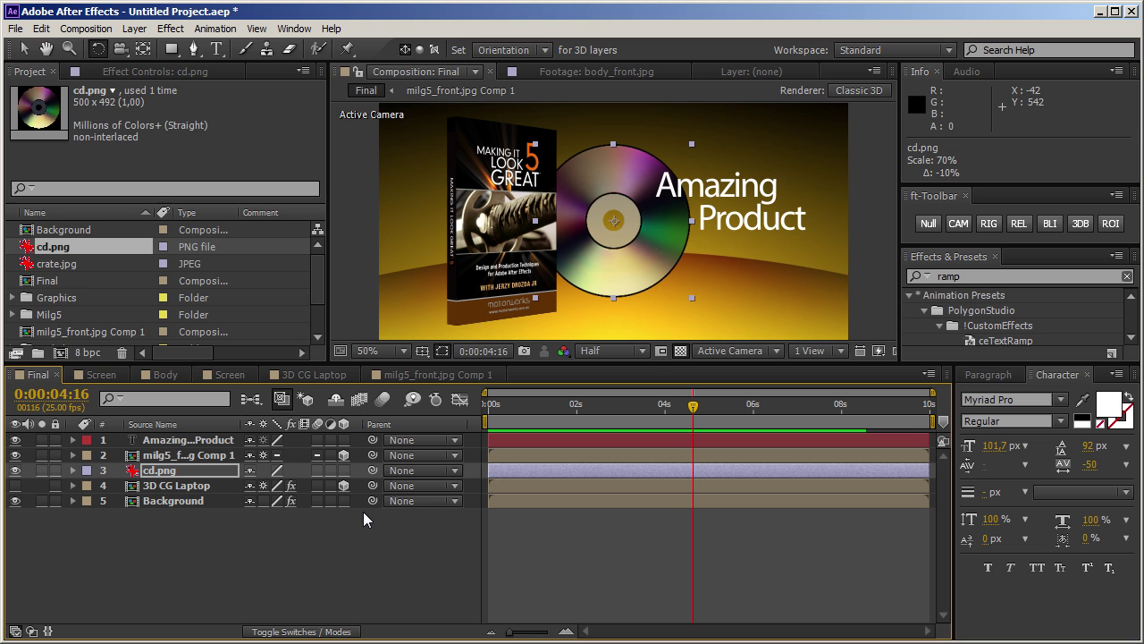
pyautogui.click(344, 471)
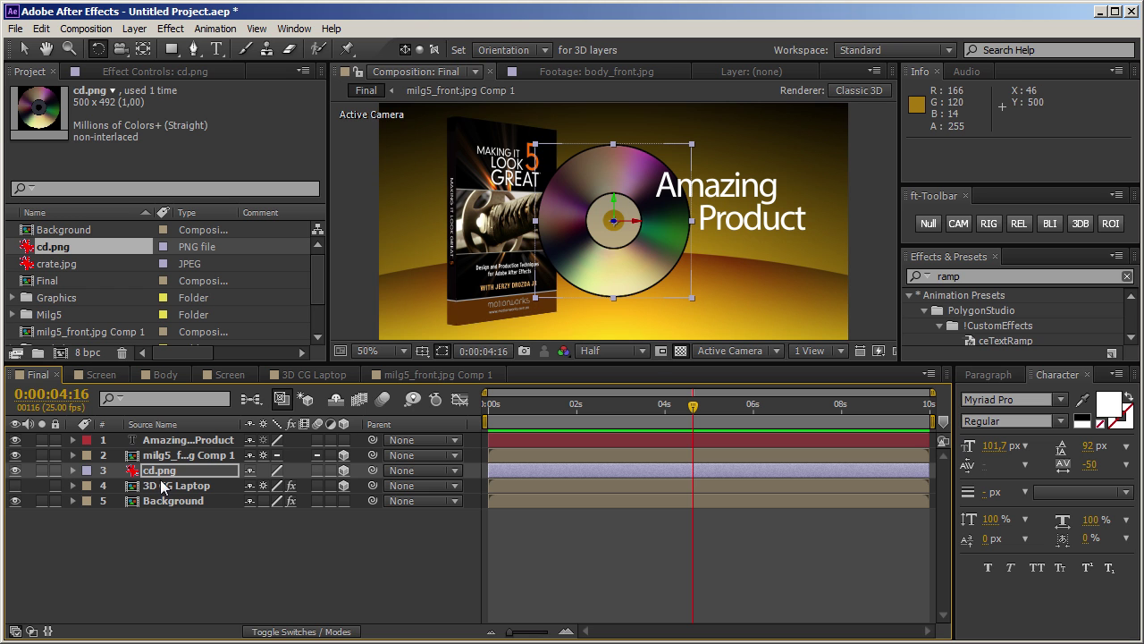
# - Check the DVD case layer's position and place the CD layer behind it
pyautogui.click(175, 454)
pyautogui.press('p')
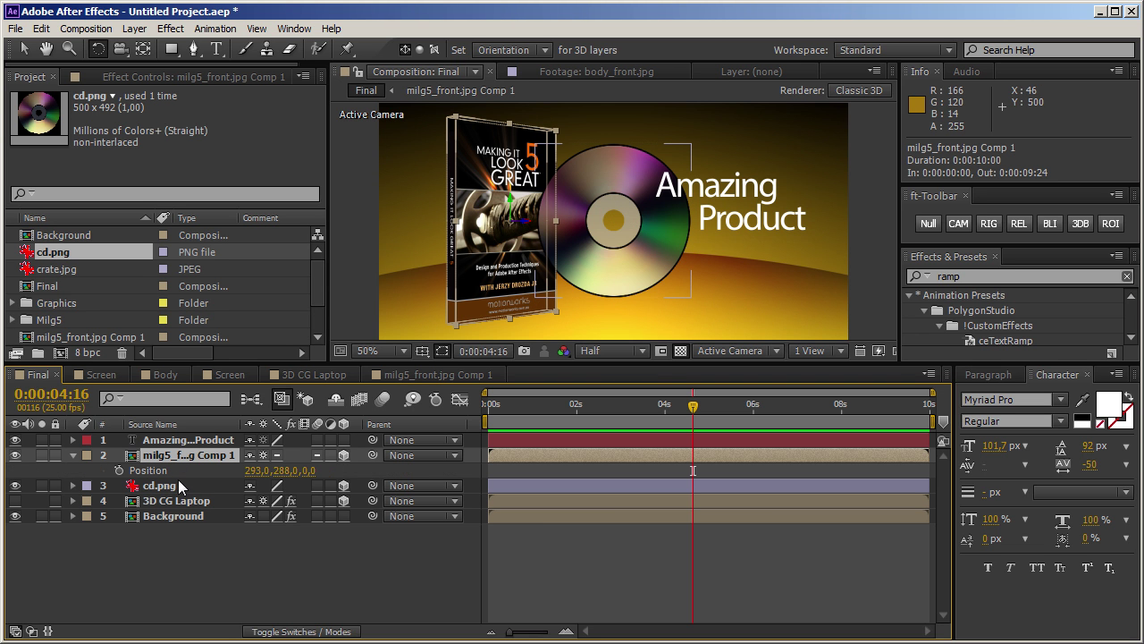
pyautogui.click(73, 454)
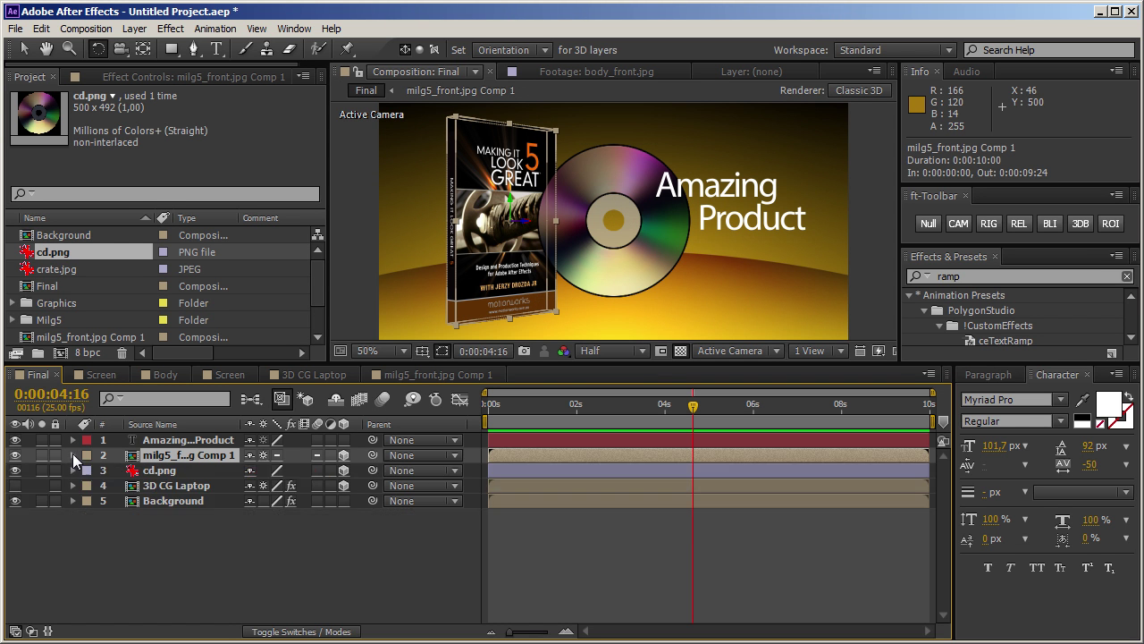
pyautogui.click(73, 454)
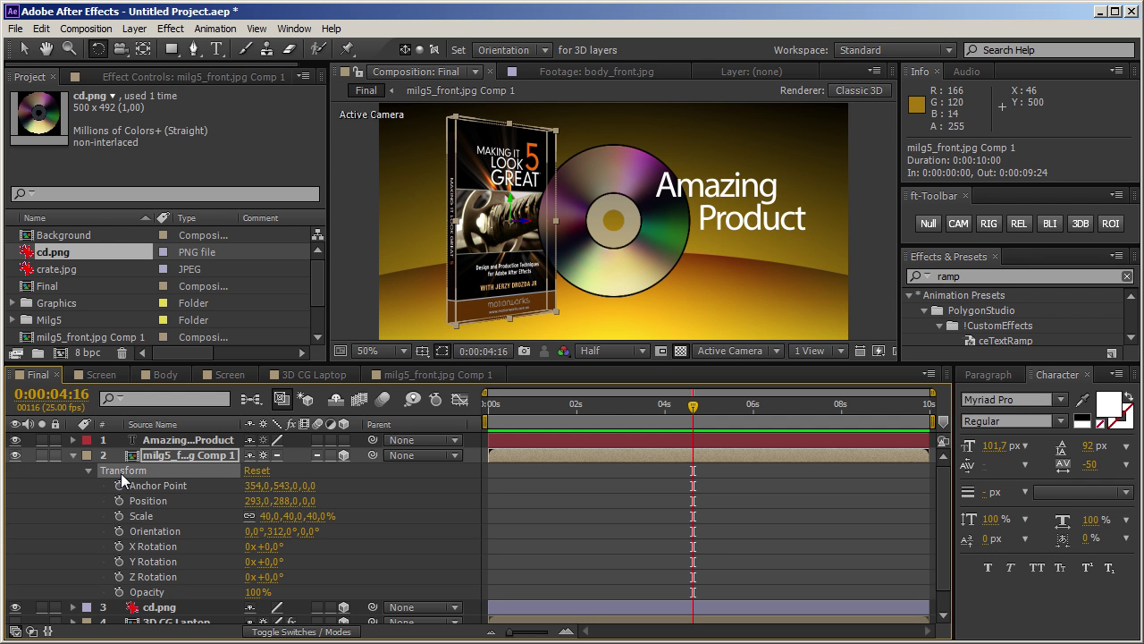
pyautogui.click(73, 455)
pyautogui.click(153, 474)
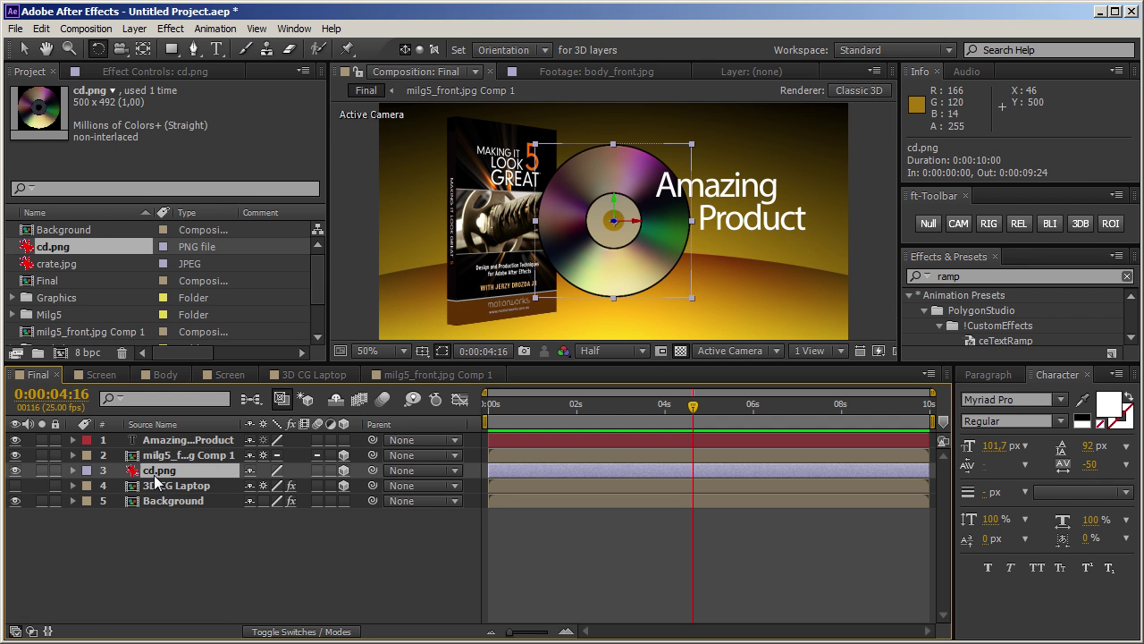
pyautogui.press('Return')
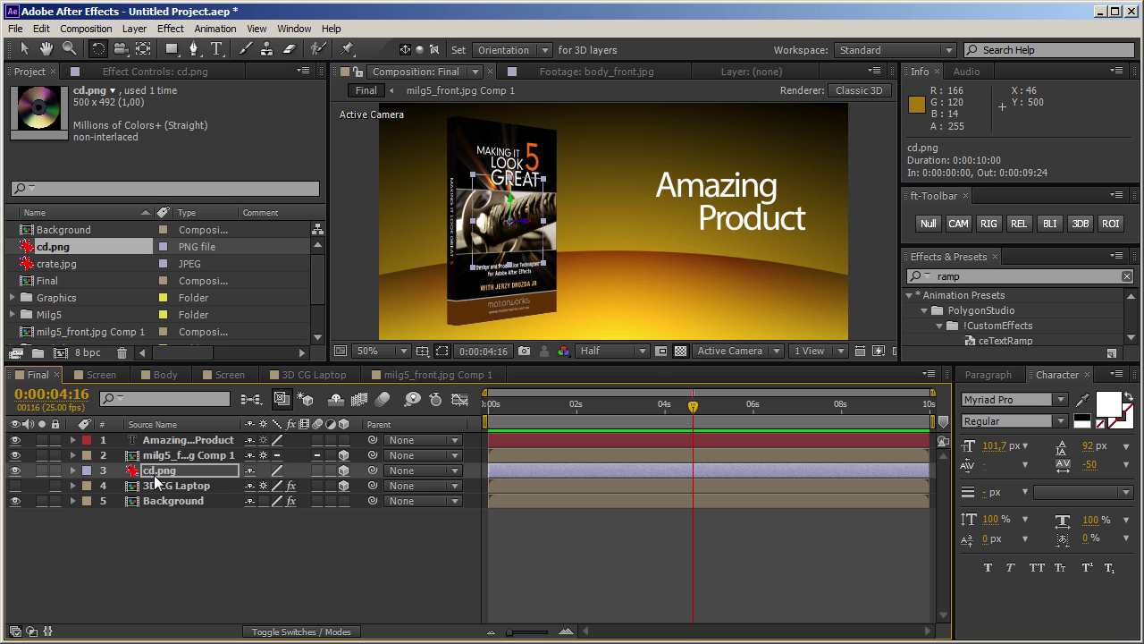
# - Scale the CD to 55% and lower it to 293, 366, 0 inside the case
pyautogui.press('alt+shift+KP_Add')
pyautogui.press('alt+KP_Add')
pyautogui.press('alt+KP_Add')
pyautogui.press('alt+KP_Add')
pyautogui.press('alt+KP_Add')
pyautogui.press('alt+KP_Add')
pyautogui.press('alt+KP_Add')
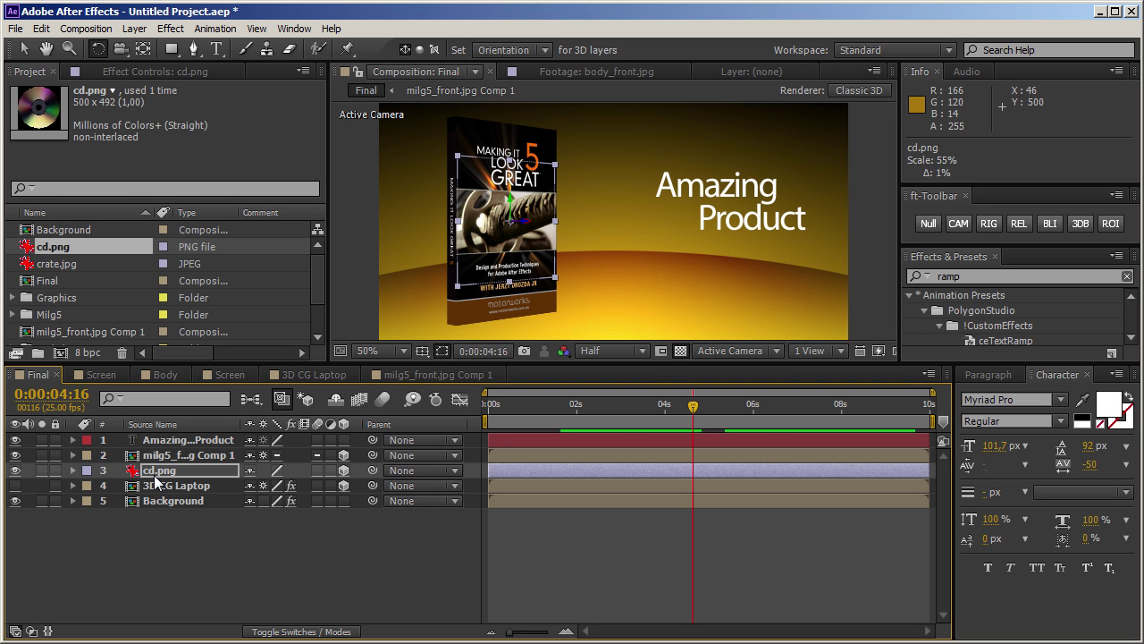
pyautogui.press('alt+KP_Subtract')
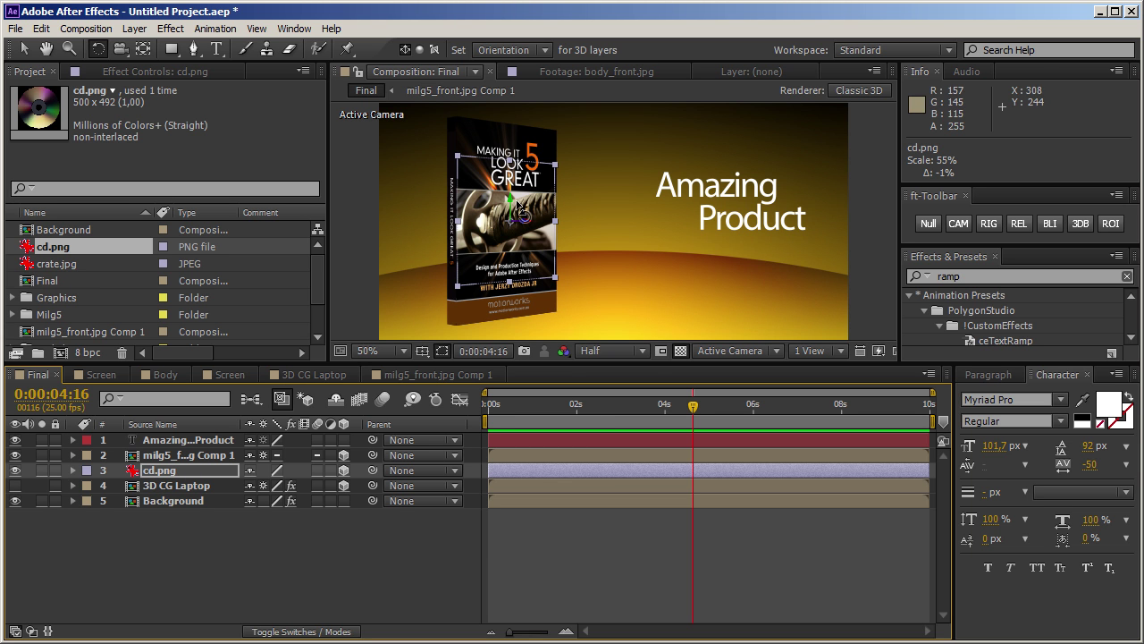
pyautogui.press('v')
pyautogui.moveTo(514, 208); pyautogui.dragTo(522, 262)
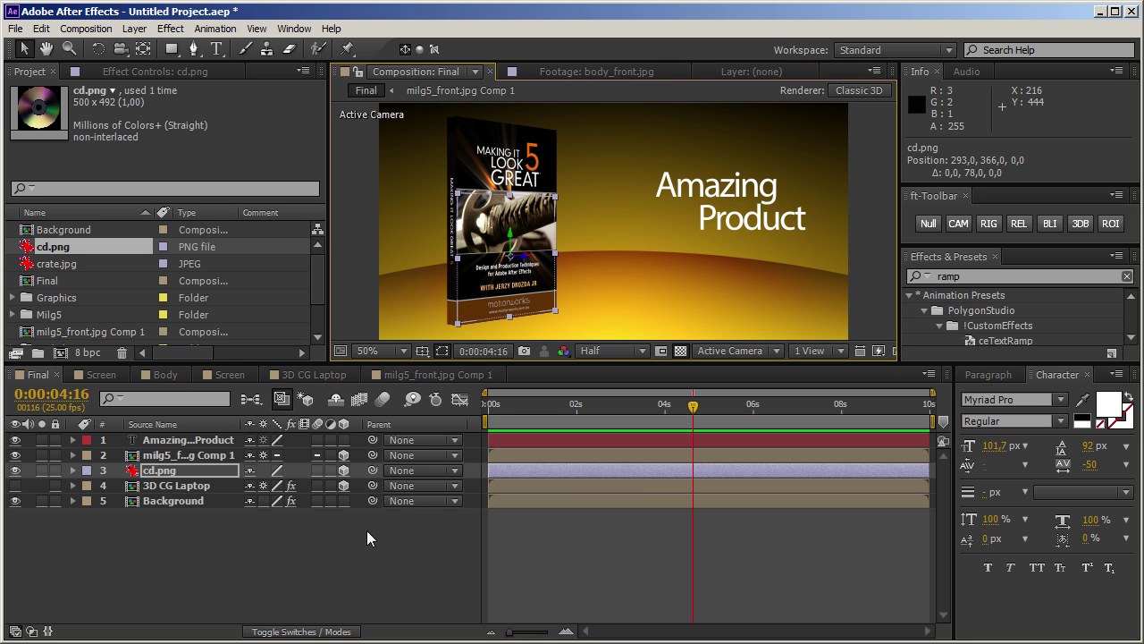
# - Parent the CD to the DVD case and move the case left and closer to camera
pyautogui.press('p')
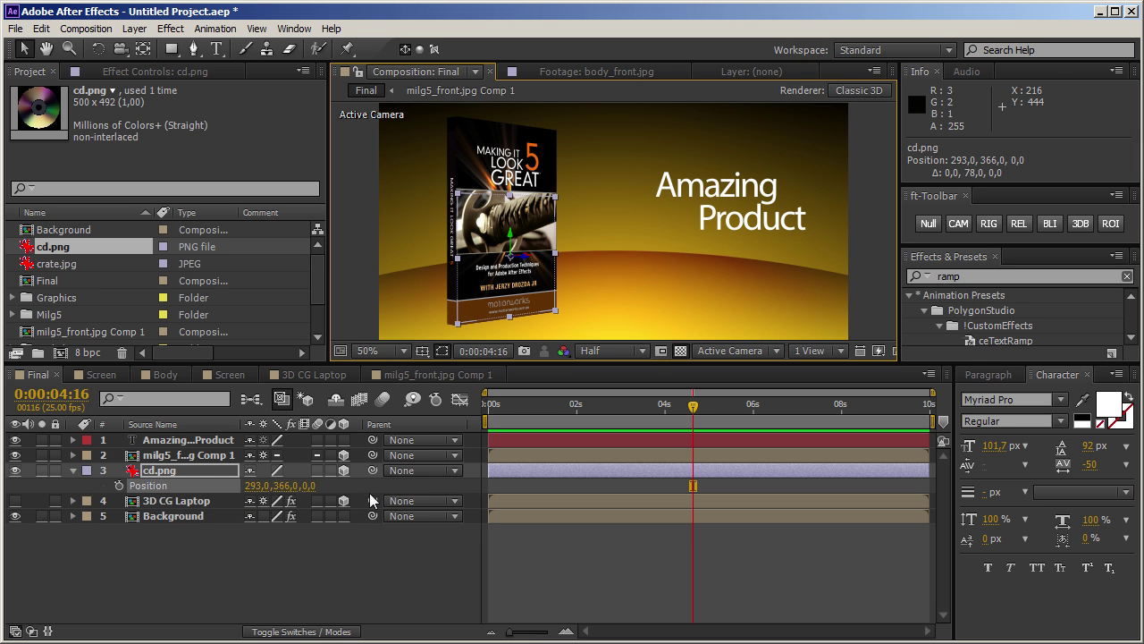
pyautogui.moveTo(372, 470); pyautogui.dragTo(188, 458)
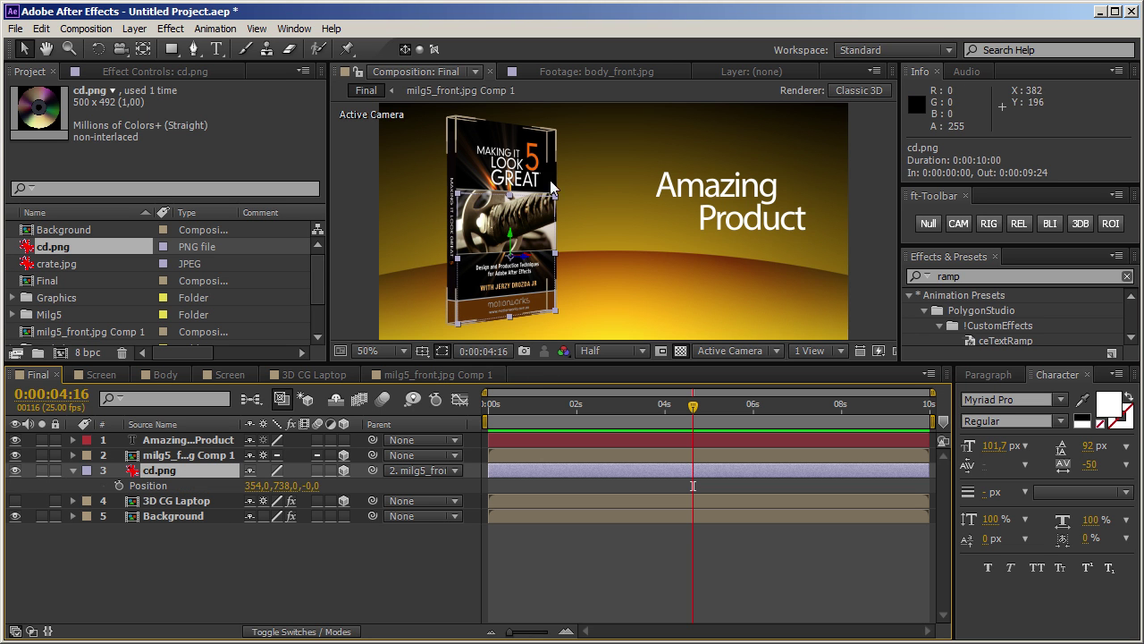
pyautogui.click(541, 227)
pyautogui.moveTo(534, 231); pyautogui.dragTo(514, 263)
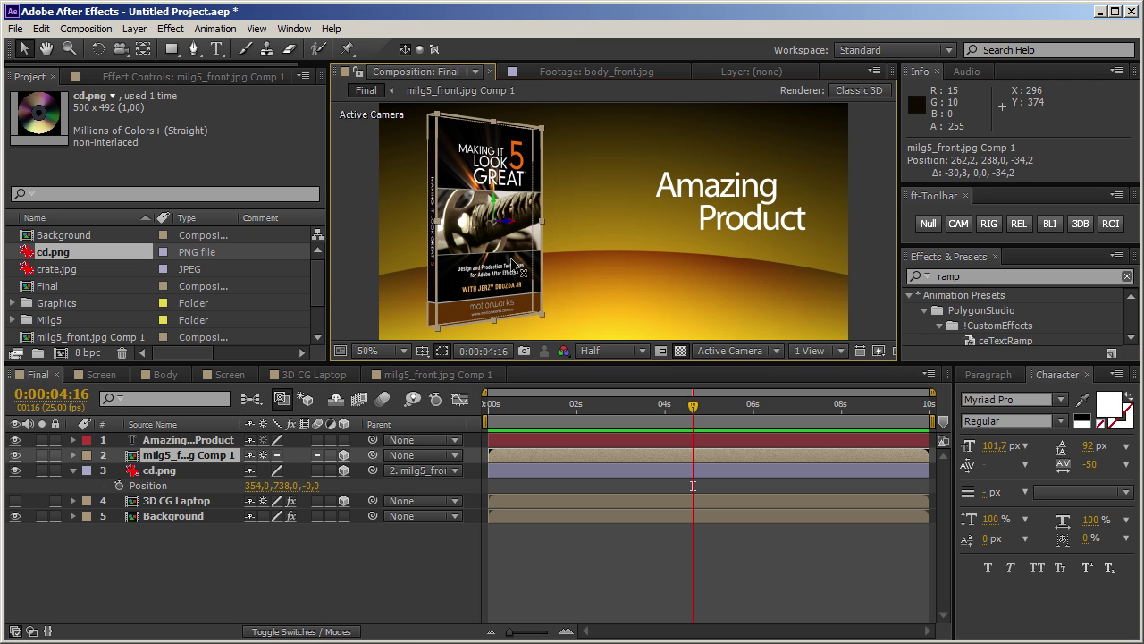
# - Keyframe the CD's Position from 0:00, sliding right to 749.6, 738, 0 at 3:24
pyautogui.click(182, 471)
pyautogui.press('Home')
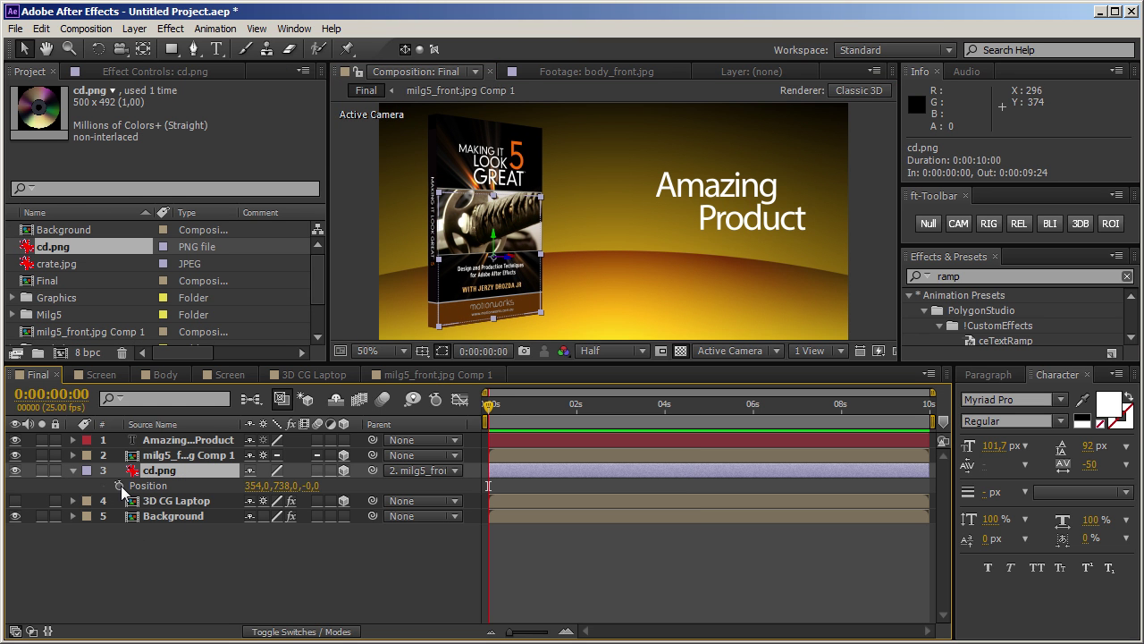
pyautogui.click(119, 484)
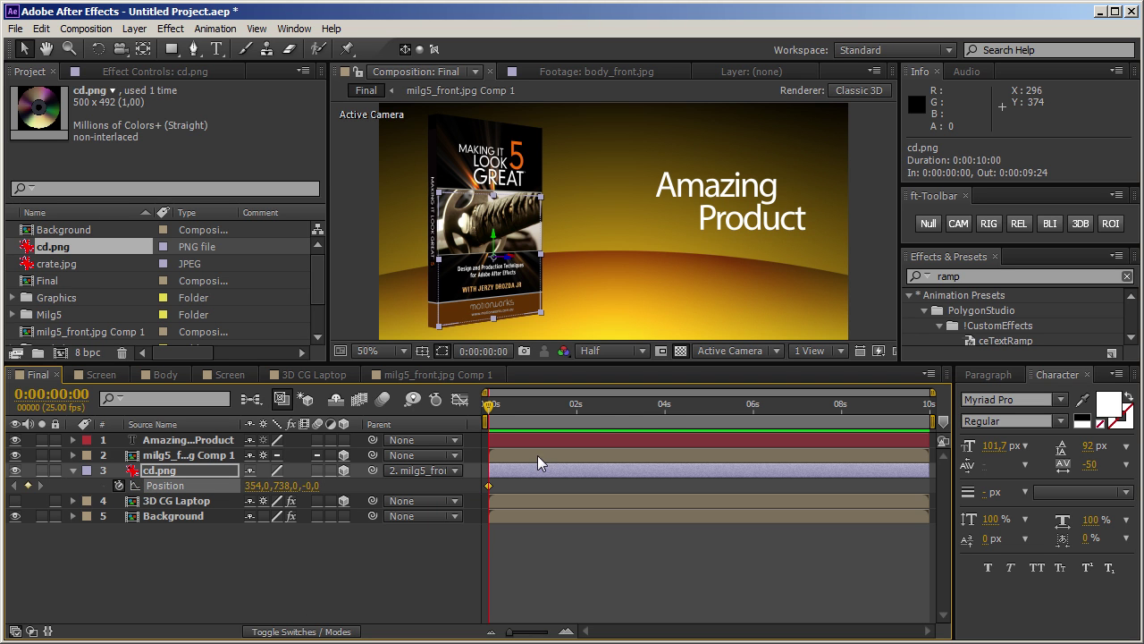
pyautogui.click(663, 408)
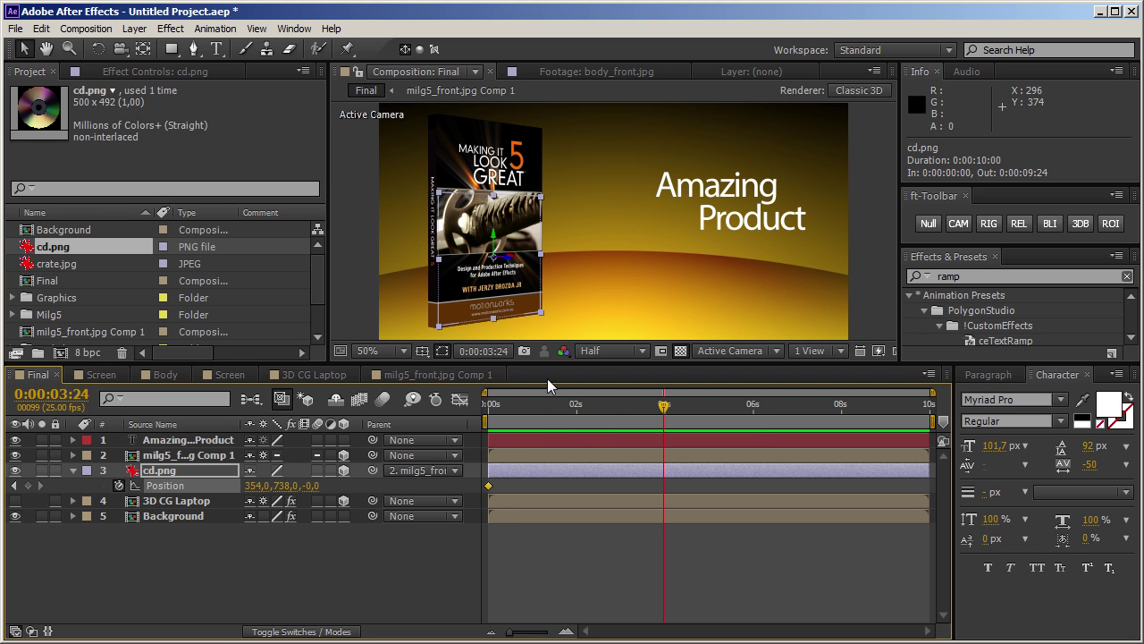
pyautogui.moveTo(517, 260); pyautogui.dragTo(695, 286)
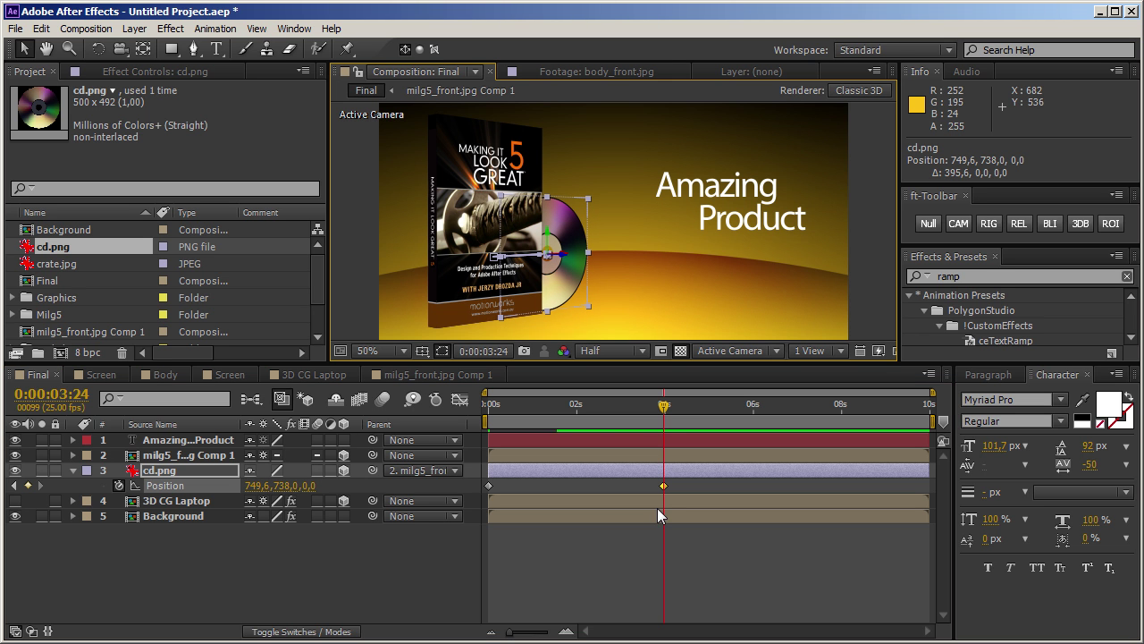
pyautogui.moveTo(664, 405)
pyautogui.mouseDown()
pyautogui.moveTo(487, 413)
pyautogui.moveTo(664, 419)
pyautogui.mouseUp()
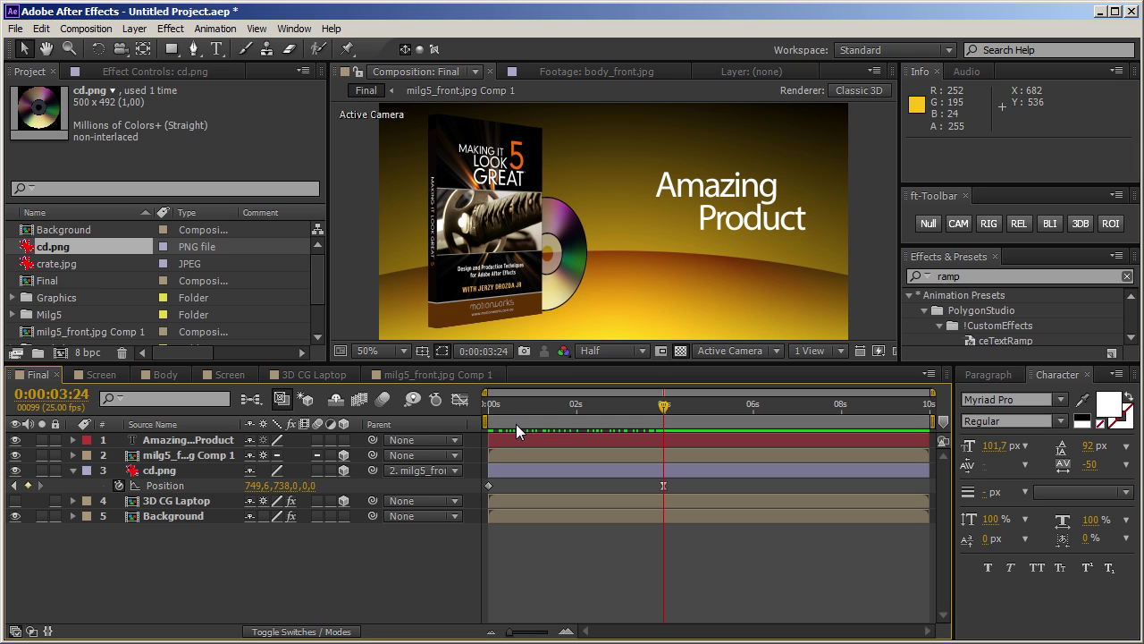
# - Hide the case and CD layers, turn the Background blue, and set laptop Open/Close to 114
pyautogui.keyDown('alt'); pyautogui.click(15, 516); pyautogui.keyUp('alt')
pyautogui.click(15, 501)
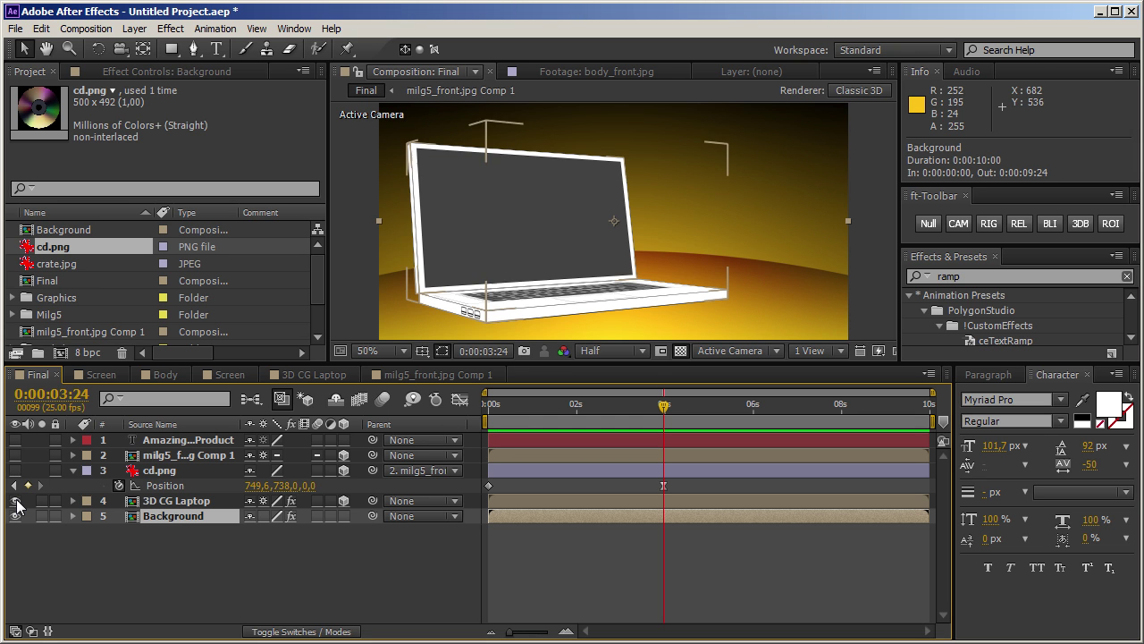
pyautogui.click(15, 440)
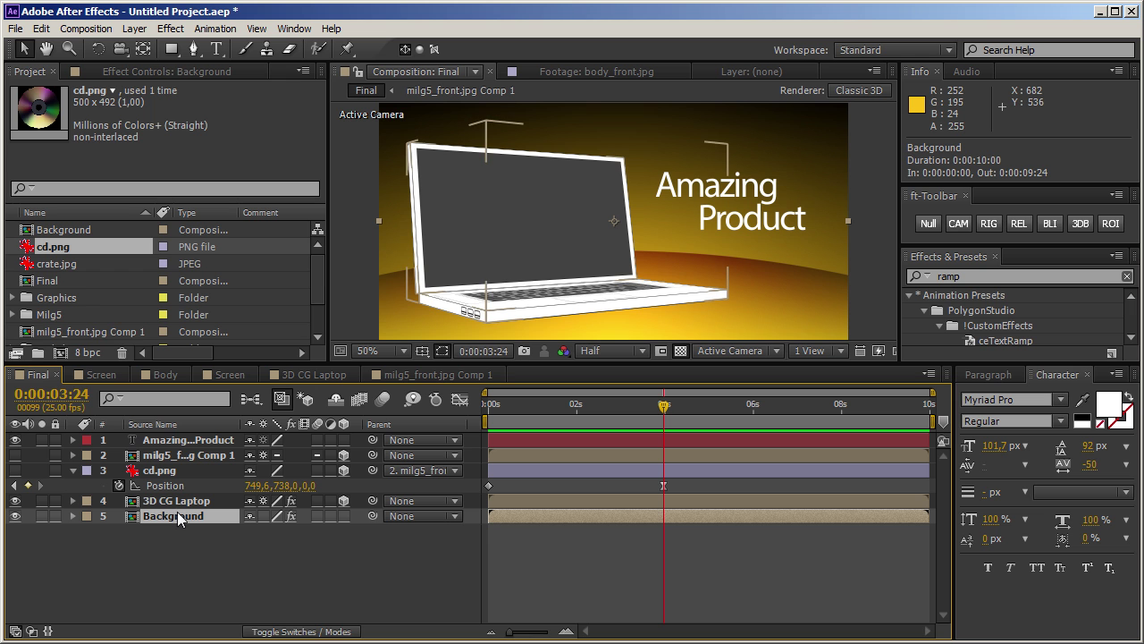
pyautogui.click(147, 72)
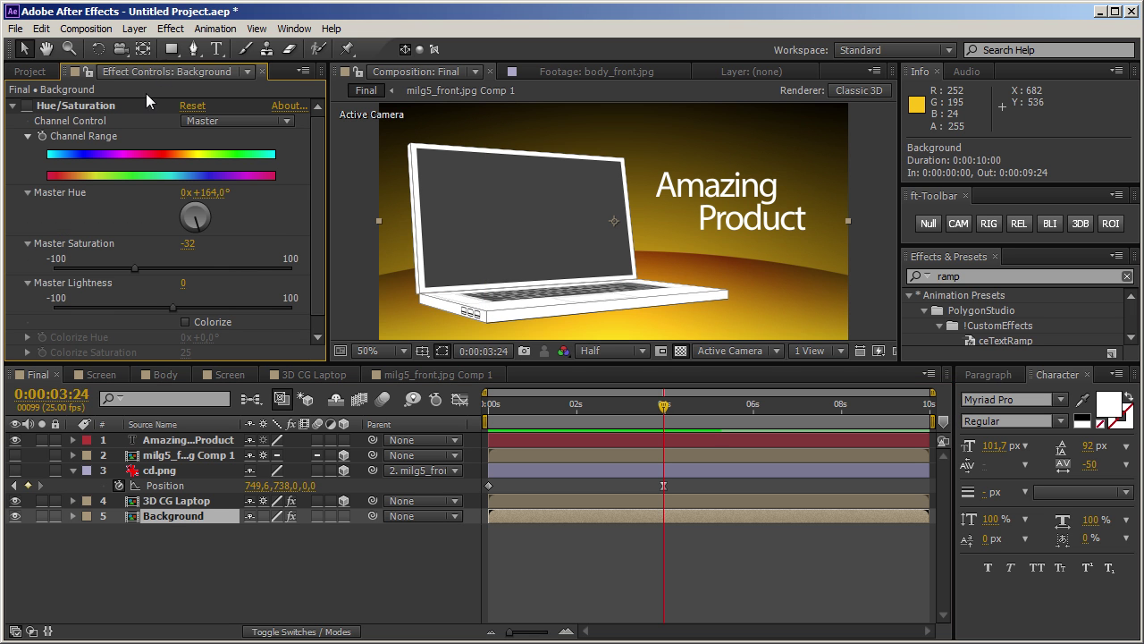
pyautogui.click(209, 499)
pyautogui.moveTo(196, 121); pyautogui.dragTo(211, 165)
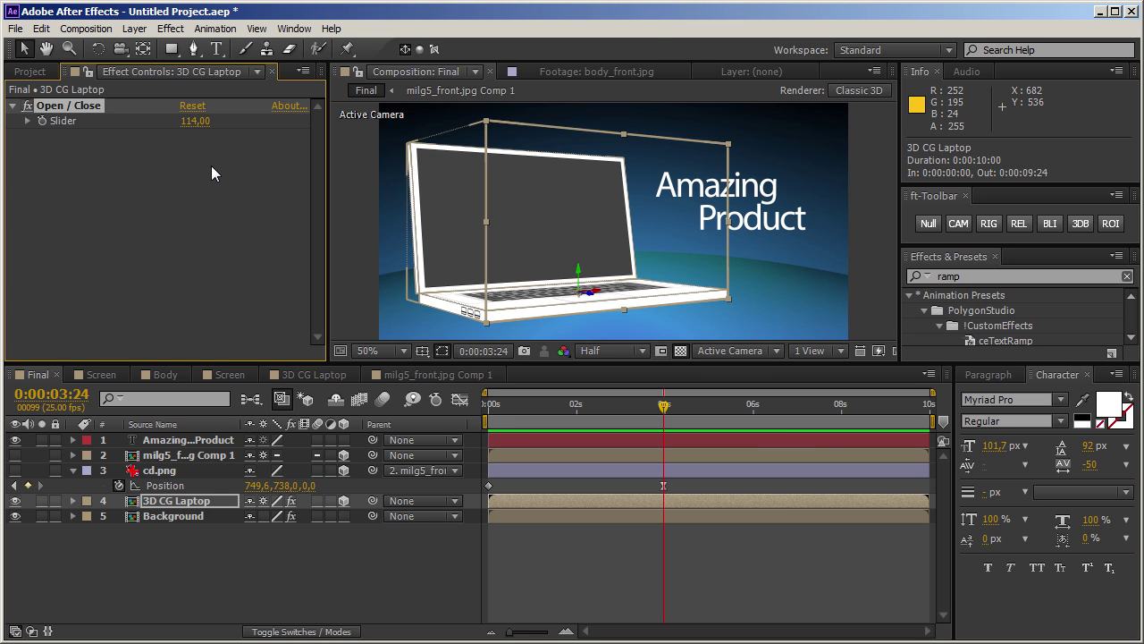
pyautogui.click(341, 539)
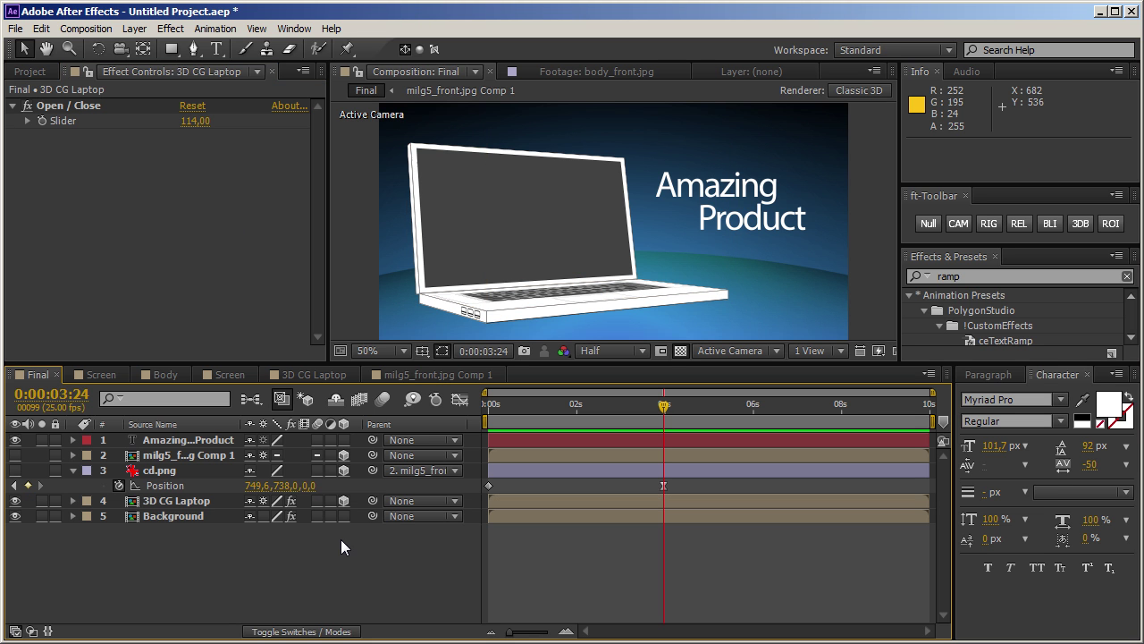